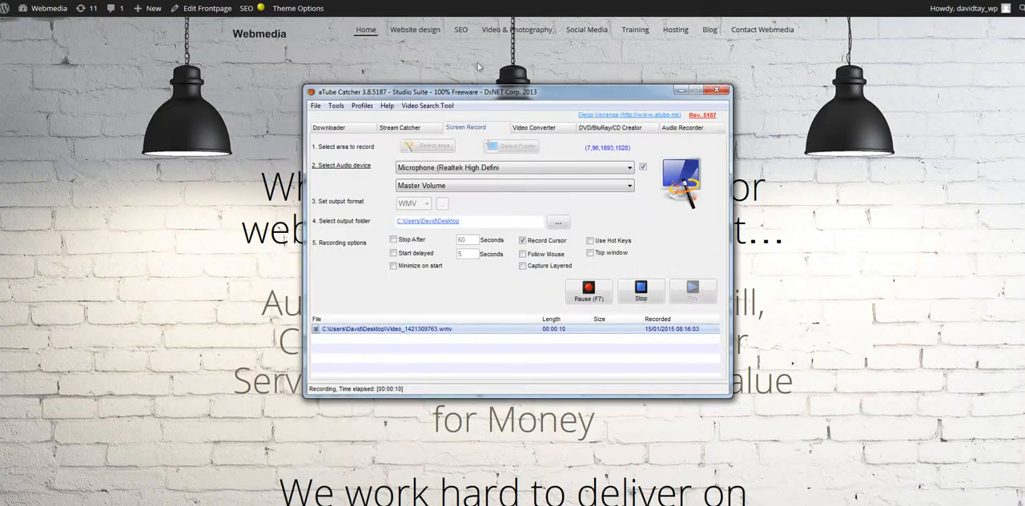
- Minimize the screen recorder, review the username and password lines in the WordPad notes, and return to the website
left_click(682, 90)
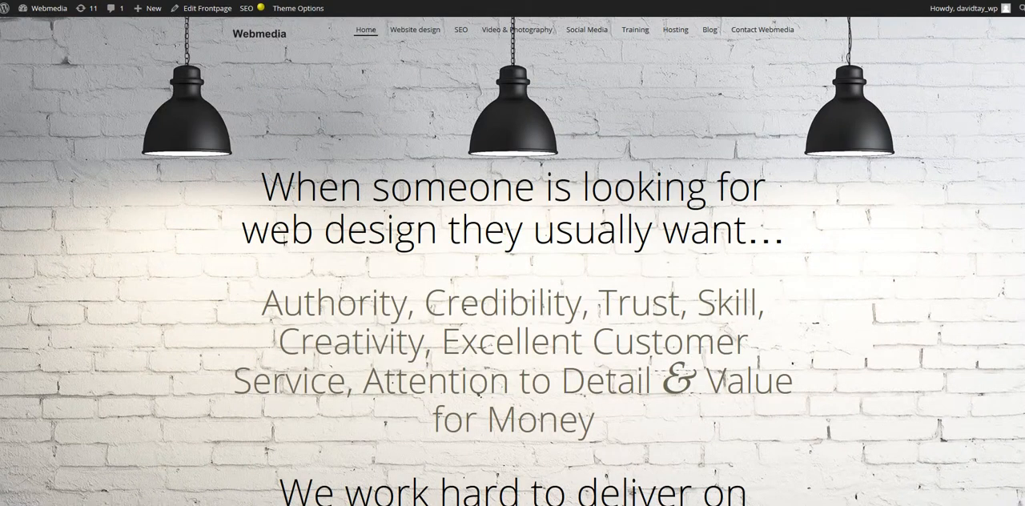
left_click(423, 503)
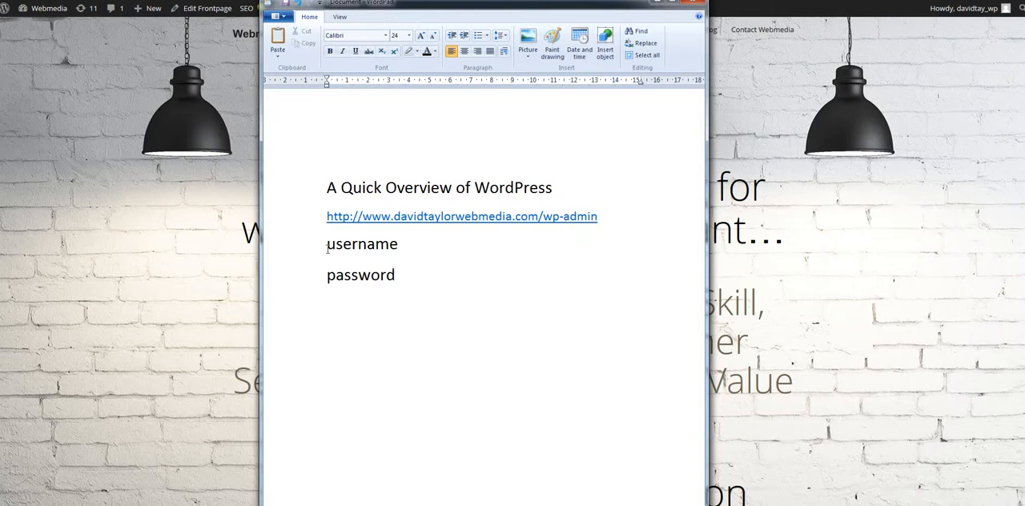
left_click_drag(326, 244, 409, 250)
left_click_drag(326, 275, 398, 295)
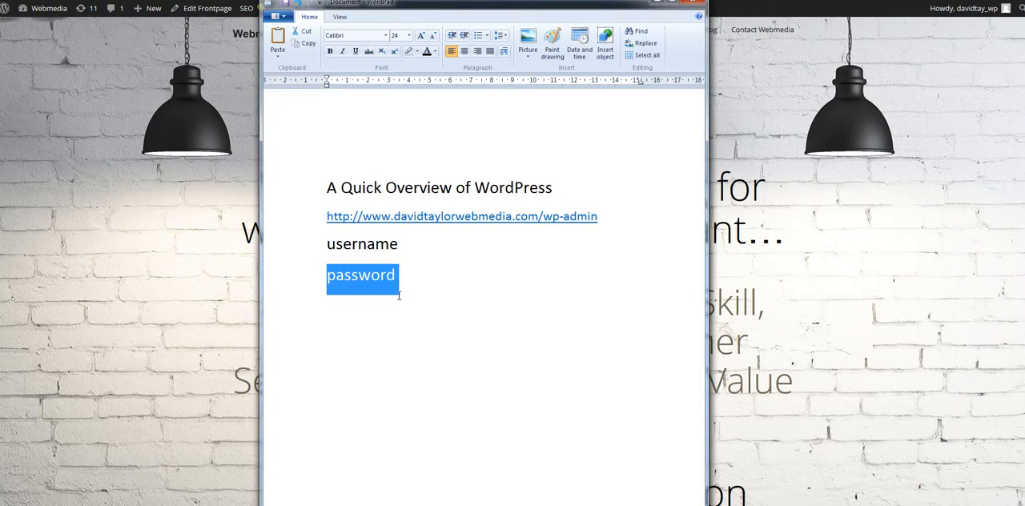
left_click(657, 2)
- Go to the Webmedia site's WordPress dashboard and open the list of all pages
mouse_move(24, 10)
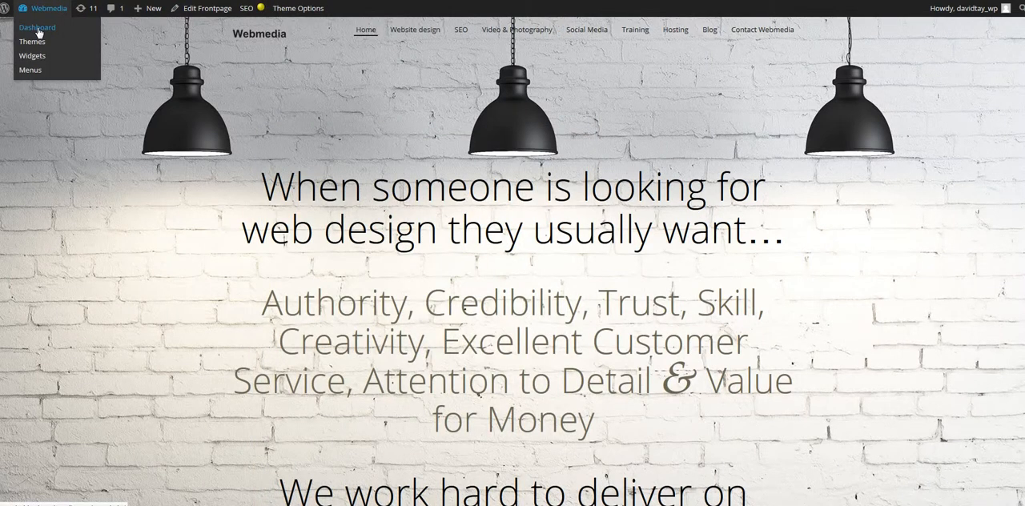
left_click(37, 30)
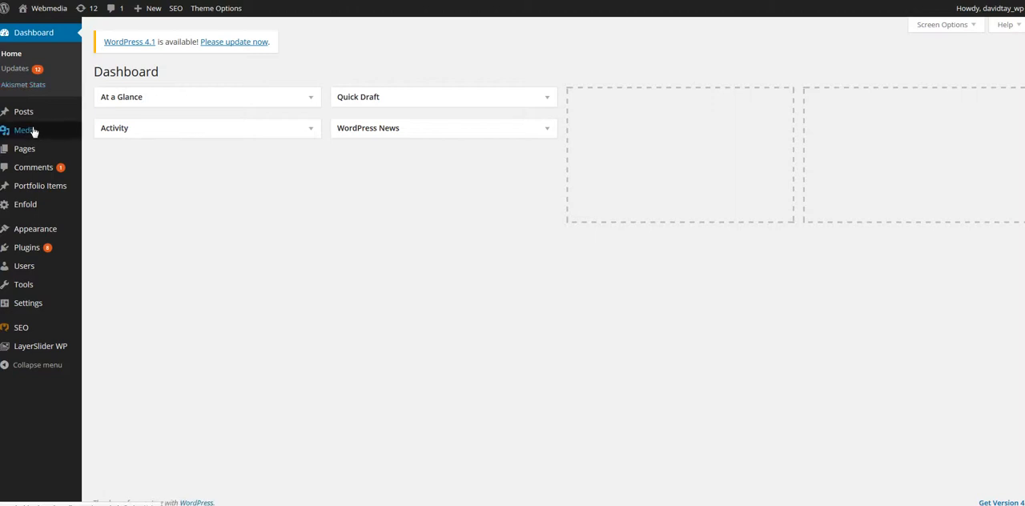
mouse_move(34, 131)
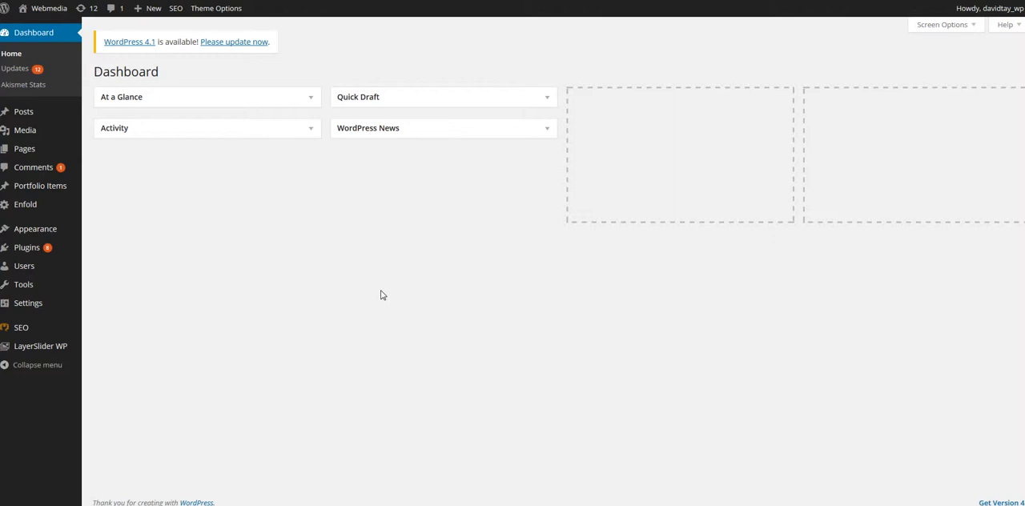
mouse_move(23, 155)
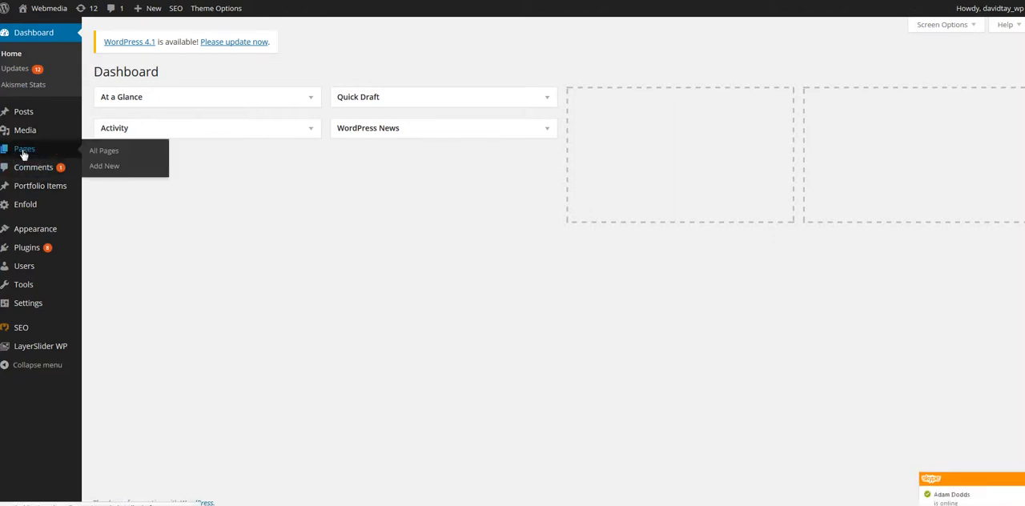
left_click(24, 152)
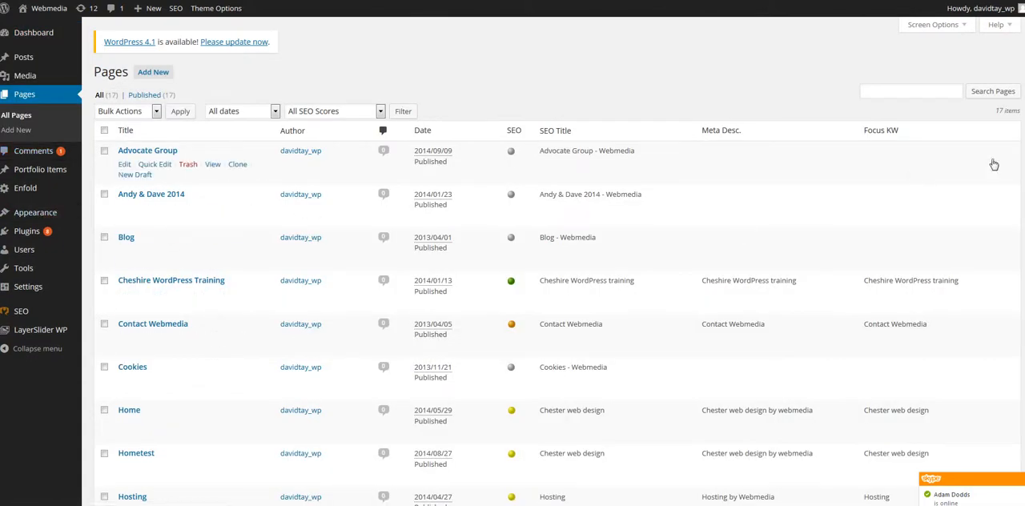
- Look through the site's page list and open the Home page for editing
scroll(552, 320, "down", 3)
scroll(553, 320, "up", 3)
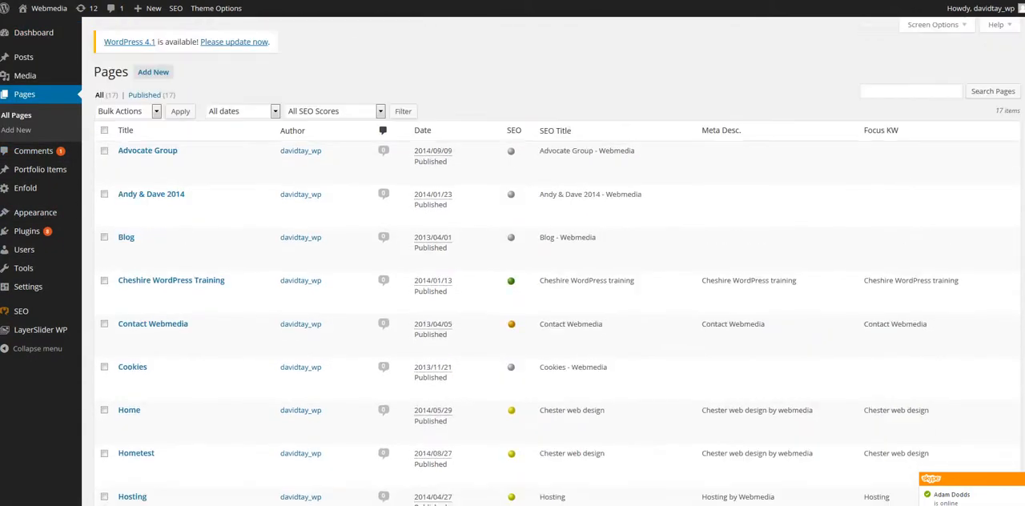
scroll(557, 262, "down", 8)
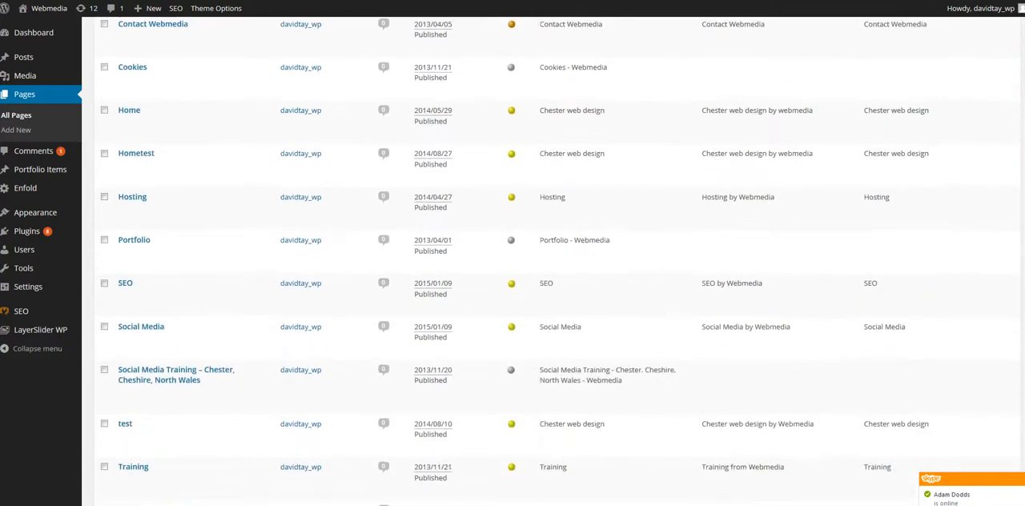
scroll(552, 268, "down", 2)
scroll(552, 264, "up", 5)
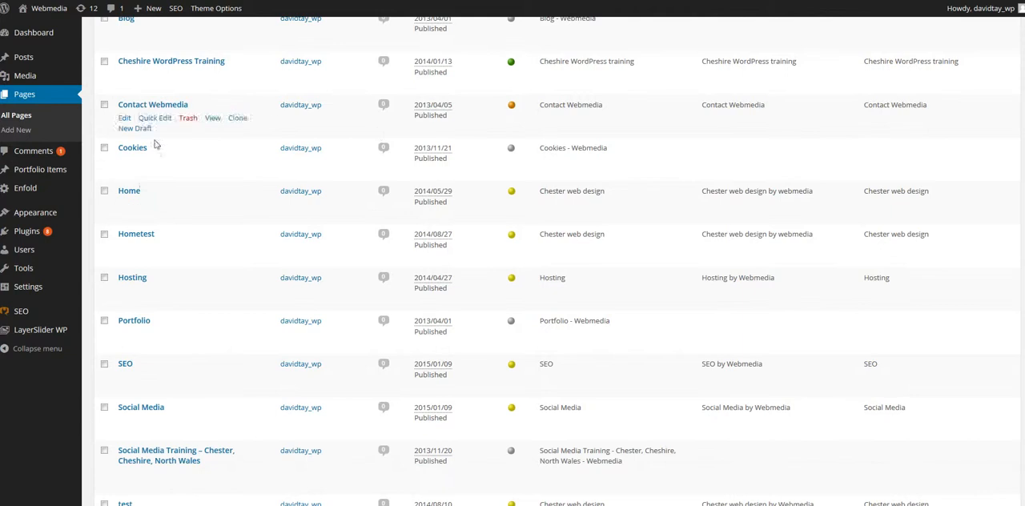
left_click(131, 192)
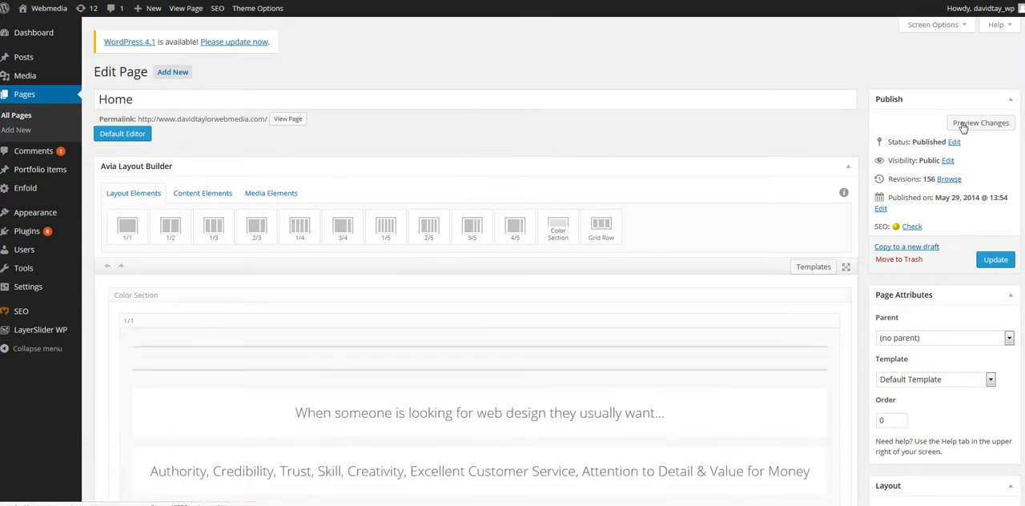
- Examine the Home page's layout in the Avia Layout Builder, from the heading section through the testimonials to the portfolio grid
scroll(557, 261, "down", 2)
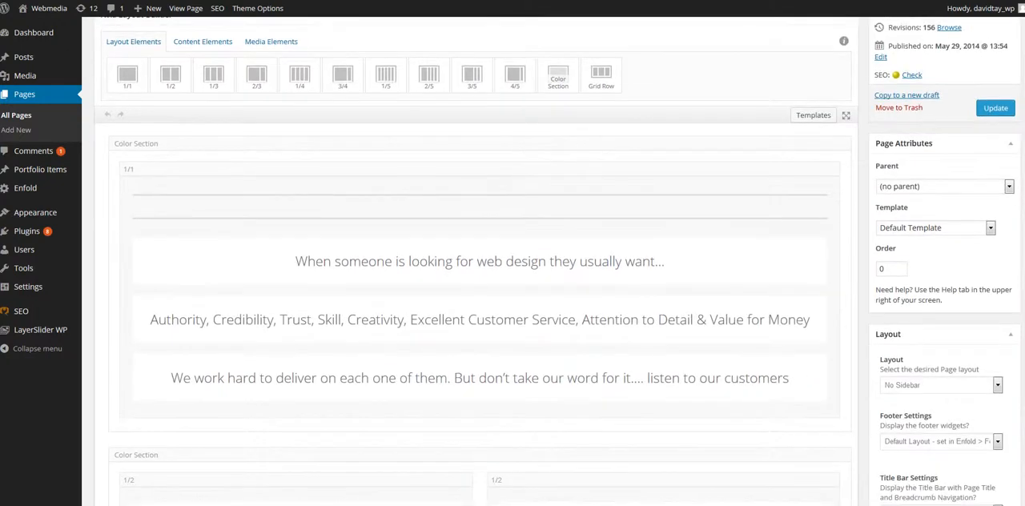
scroll(563, 184, "down", 1)
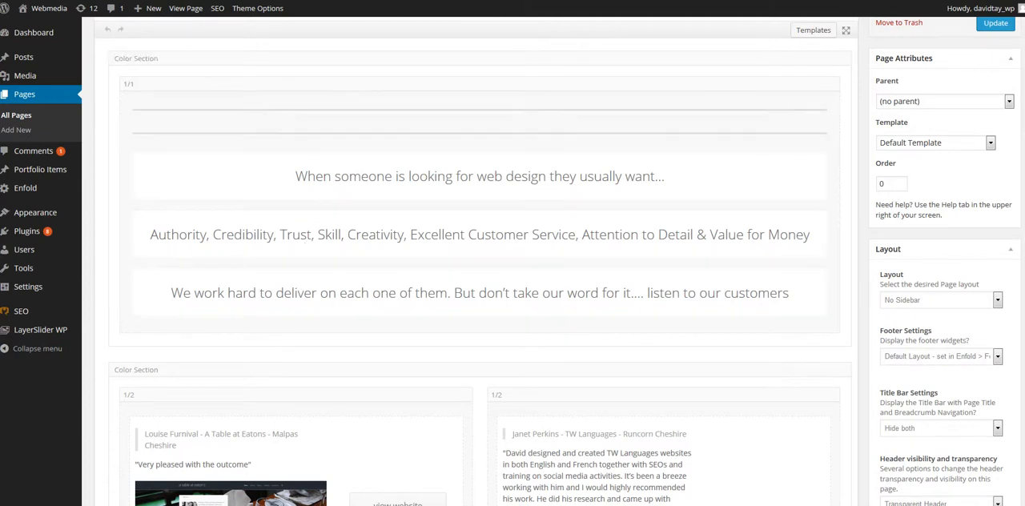
scroll(481, 264, "down", 3)
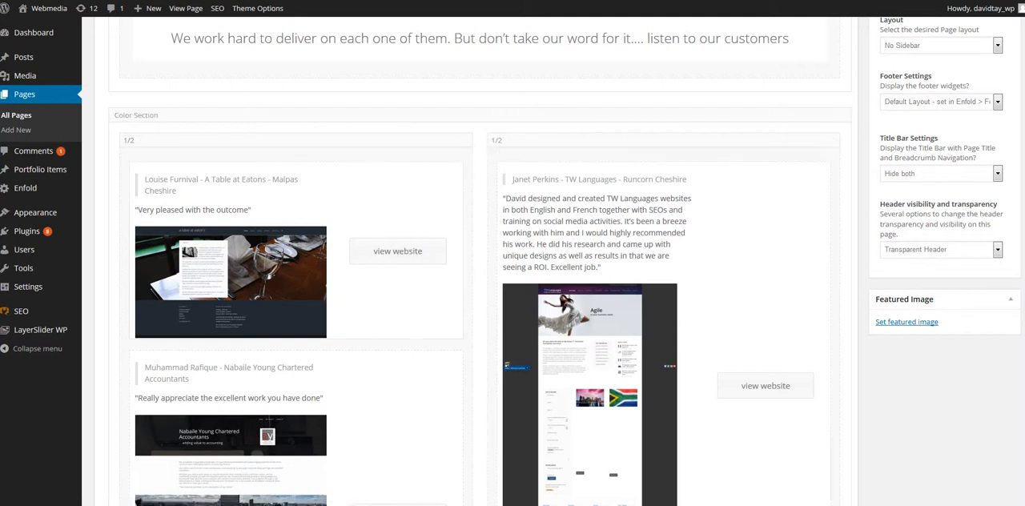
scroll(480, 265, "down", 9)
scroll(480, 264, "down", 5)
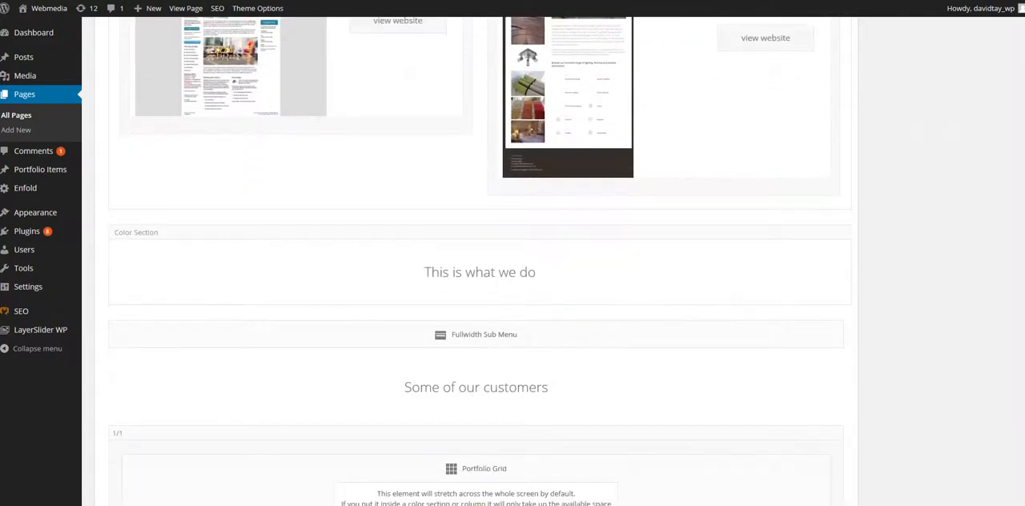
scroll(481, 265, "down", 3)
scroll(480, 265, "up", 15)
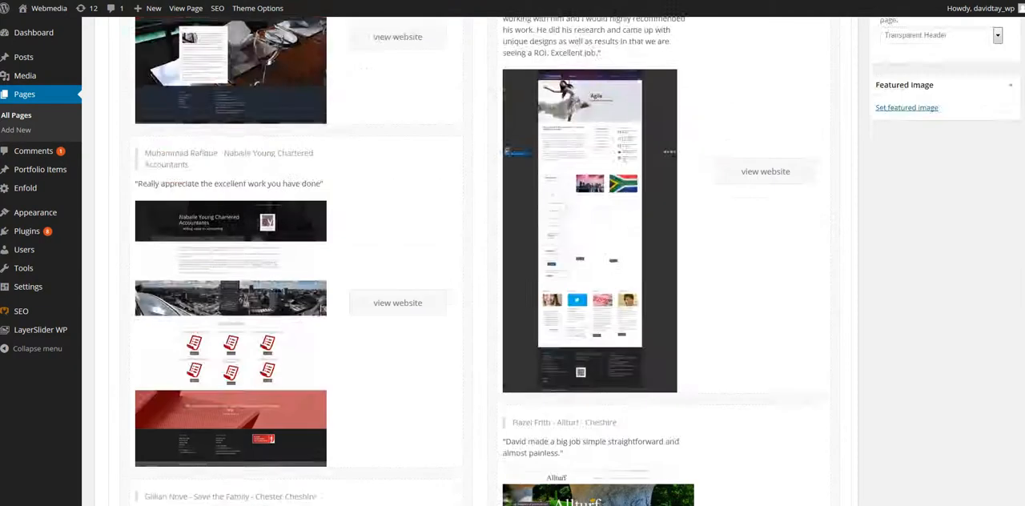
scroll(480, 264, "up", 10)
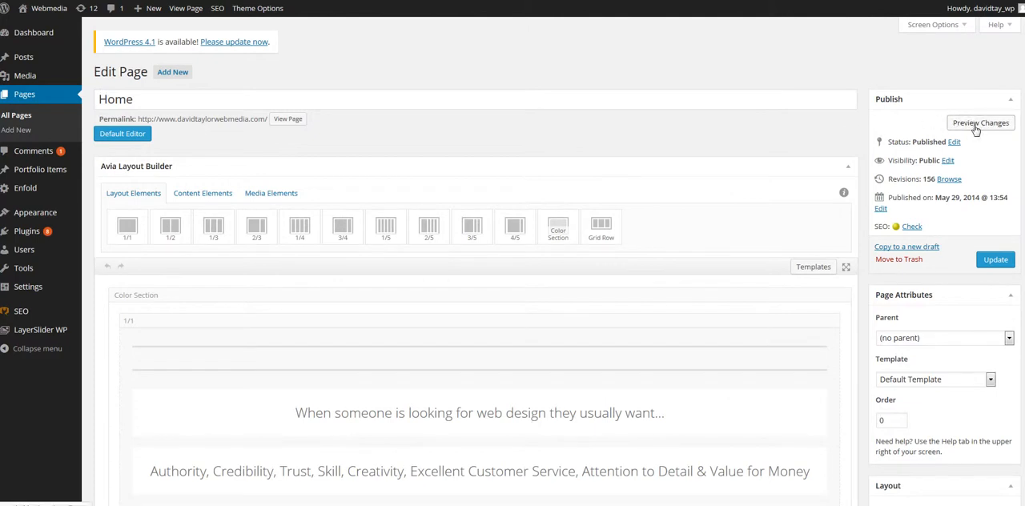
- Open a preview of the Home page in a new browser tab and compare it with the page editor
right_click(960, 129)
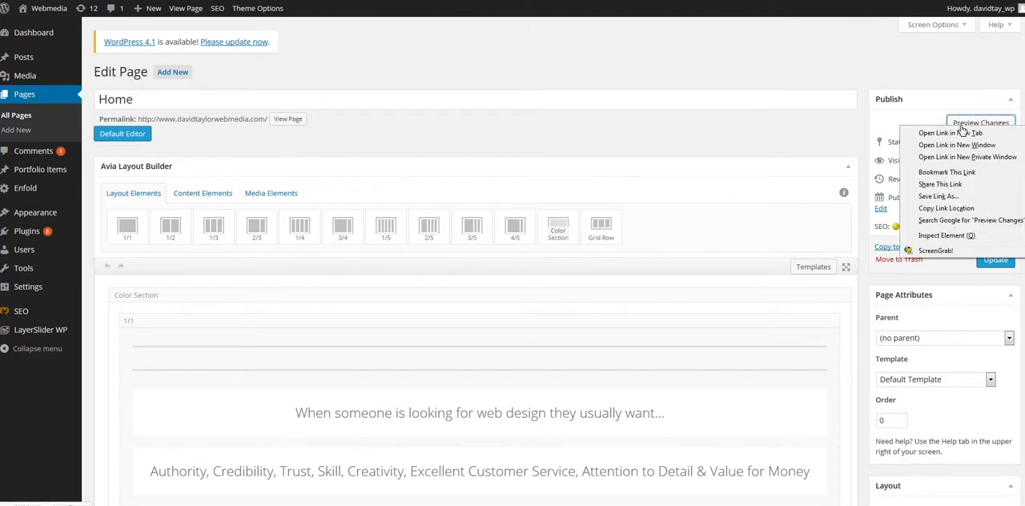
left_click(937, 137)
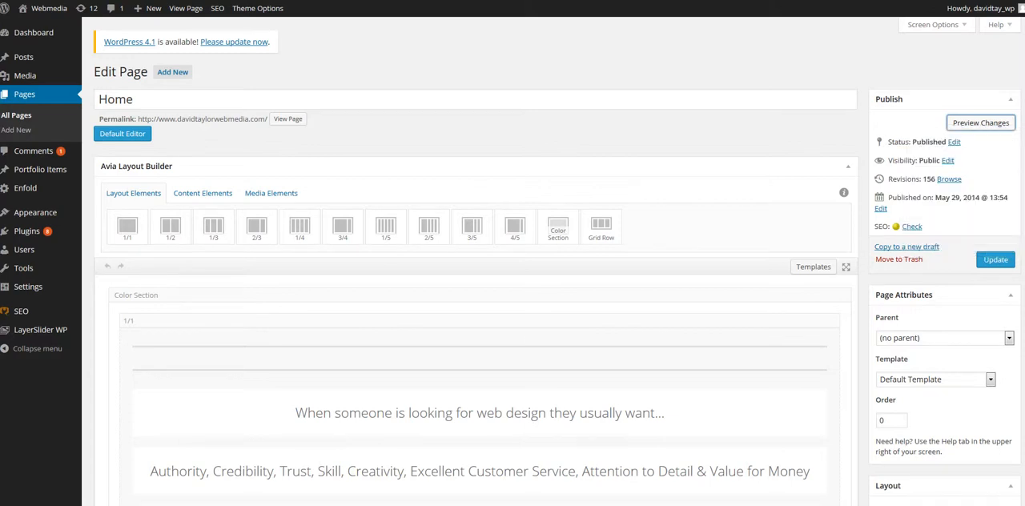
key("ctrl+Tab")
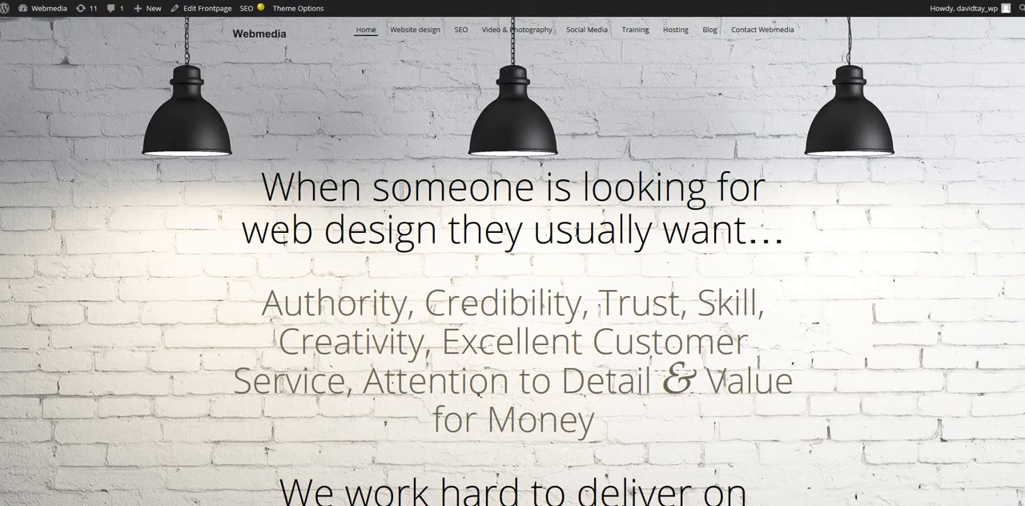
key("ctrl+shift+Tab")
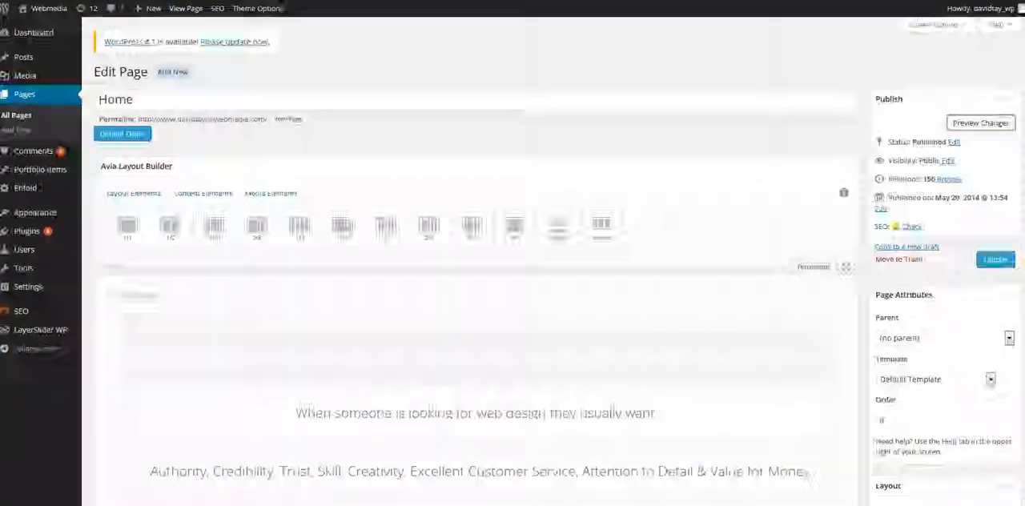
key("ctrl+Tab")
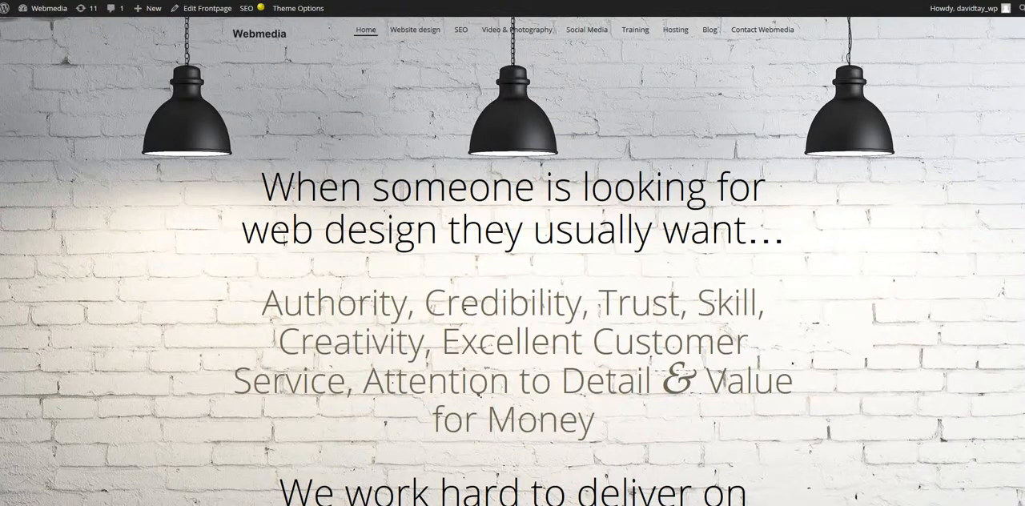
key("ctrl+shift+Tab")
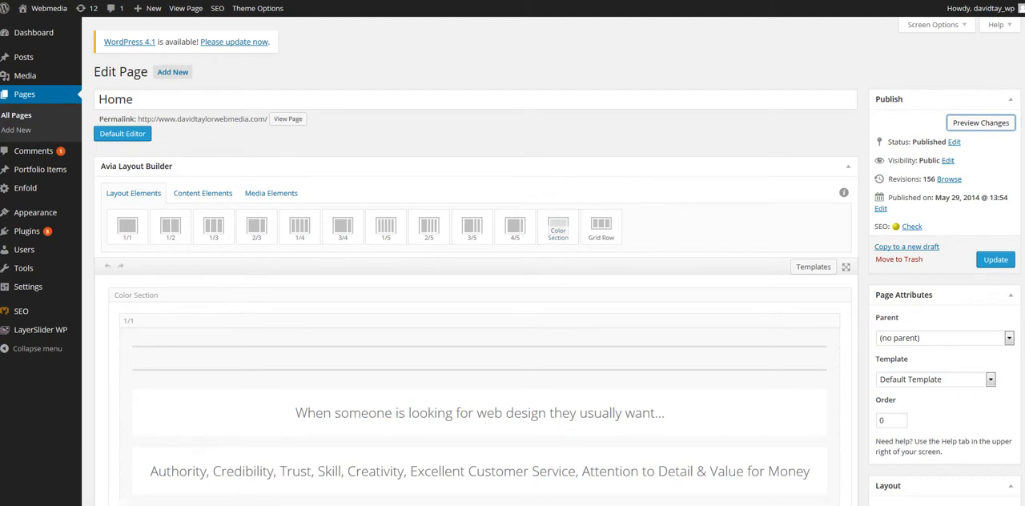
- Find the TW Languages testimonial in the two-column color section and open its promo box for editing
scroll(512, 320, "down", 5)
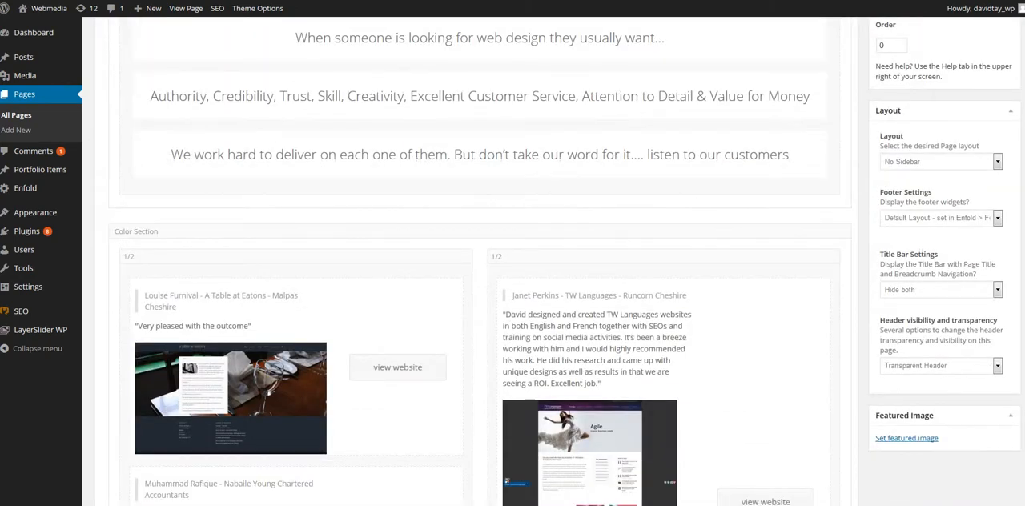
scroll(512, 320, "down", 2)
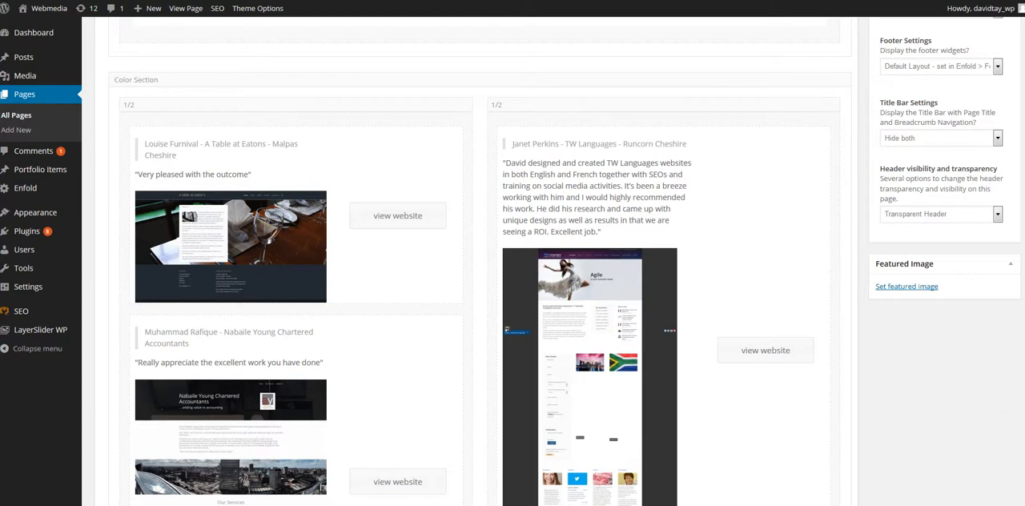
scroll(513, 320, "down", 3)
scroll(513, 320, "up", 2)
scroll(513, 320, "down", 2)
scroll(513, 320, "up", 4)
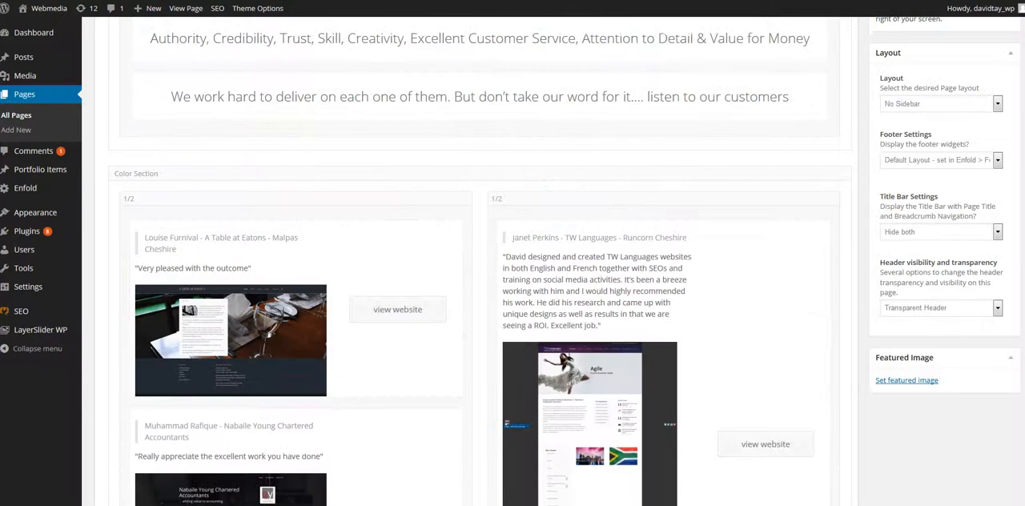
left_click(575, 282)
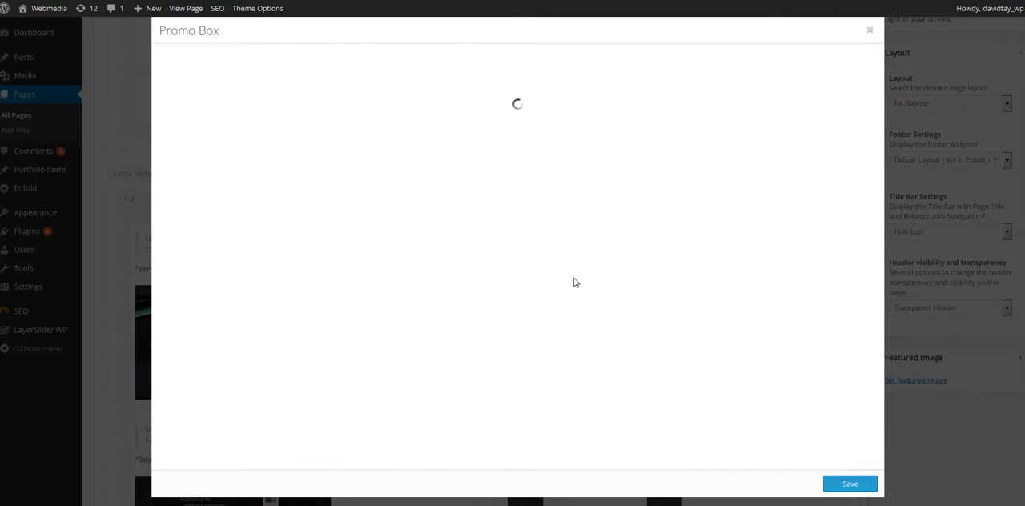
- Highlight the TW Languages heading and testimonial text in the promo box content
left_click_drag(187, 151, 532, 181)
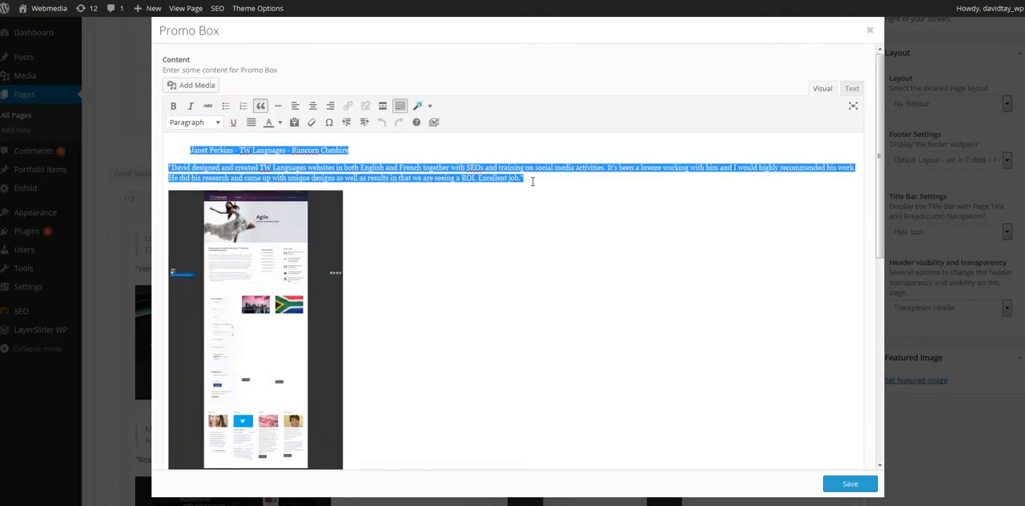
left_click(532, 181)
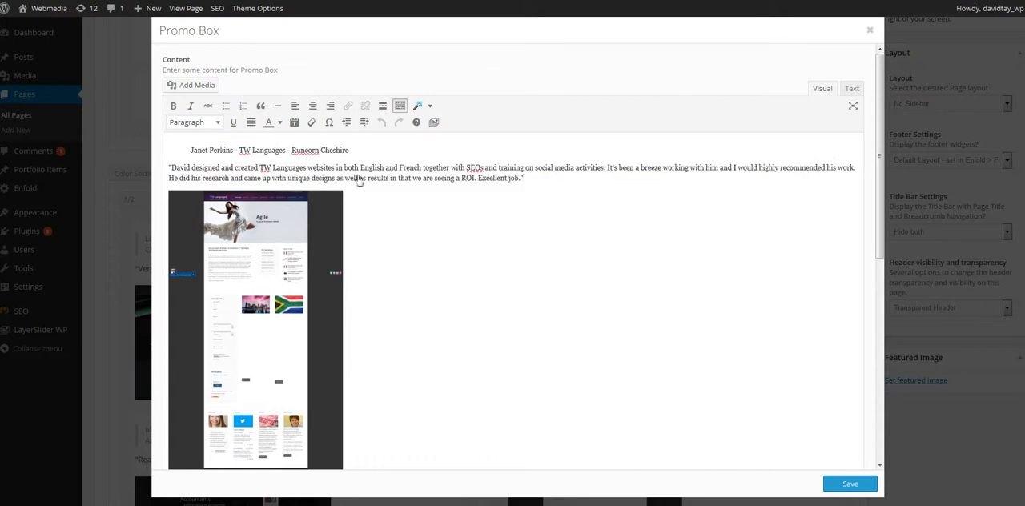
left_click_drag(317, 168, 387, 178)
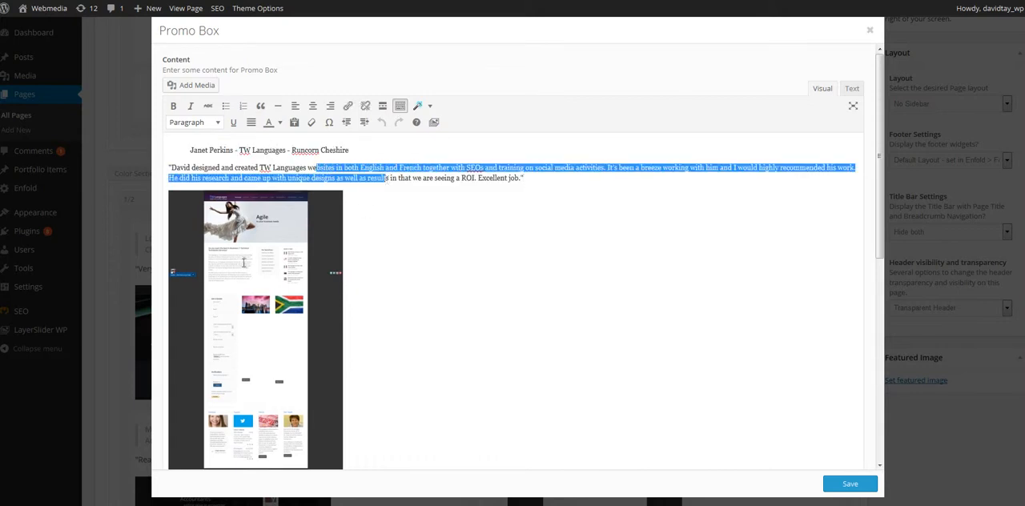
- Open the image details of the testimonial's website screenshot, update the image and save the promo box
left_click(237, 258)
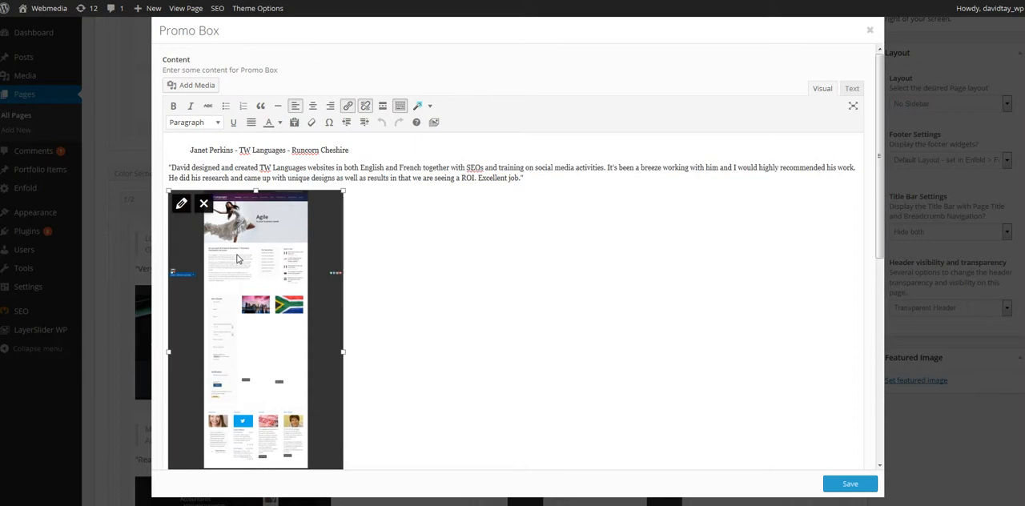
left_click(182, 206)
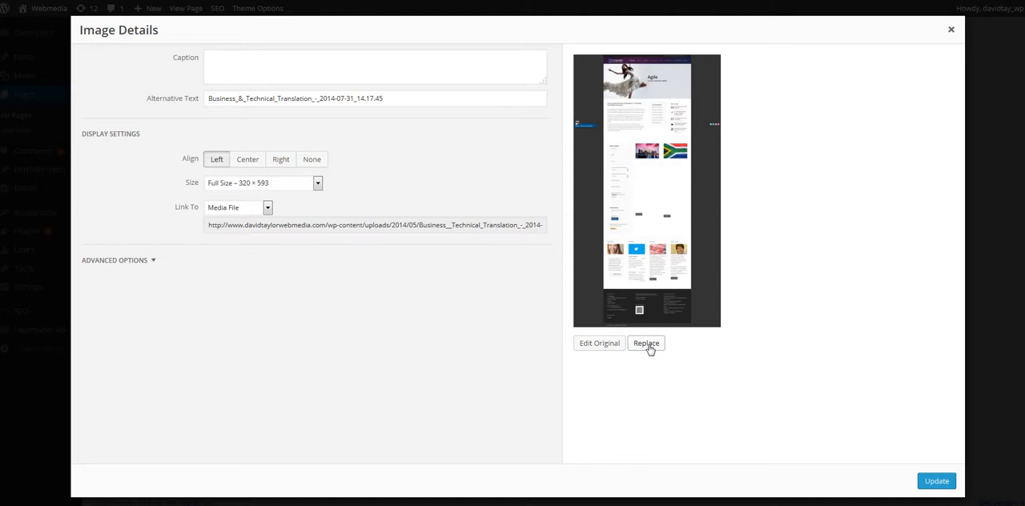
left_click(940, 483)
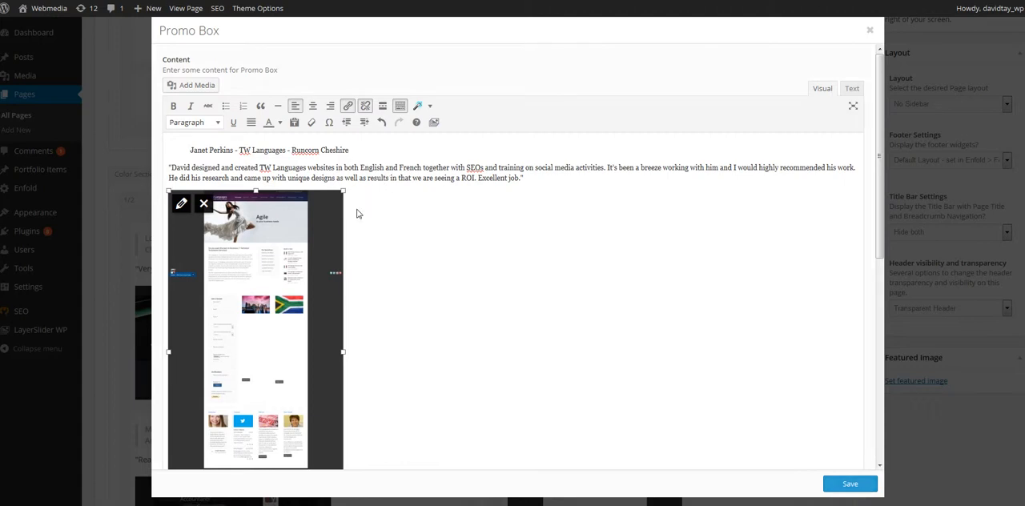
left_click(850, 485)
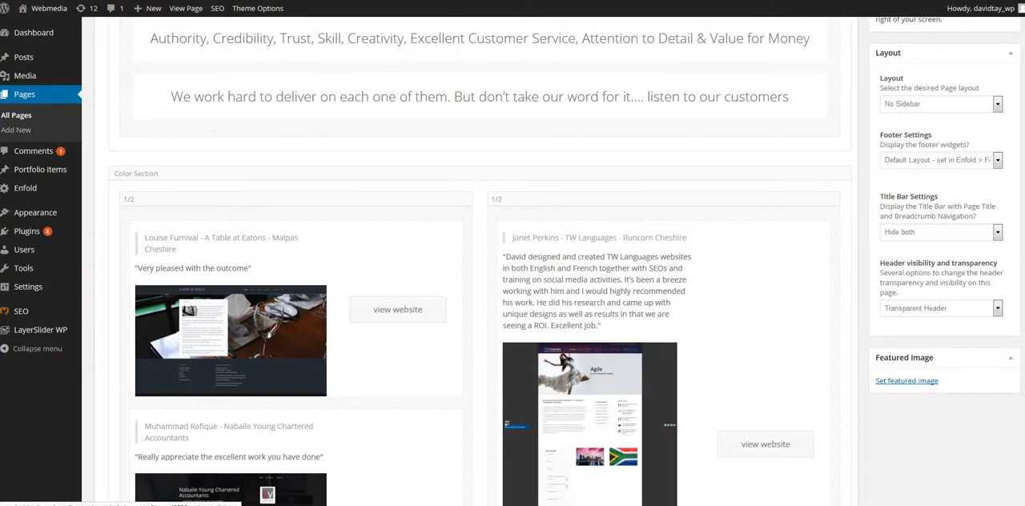
- Update the Home page and review the published version on the live Webmedia site down to its customer testimonials
scroll(971, 210, "up", 5)
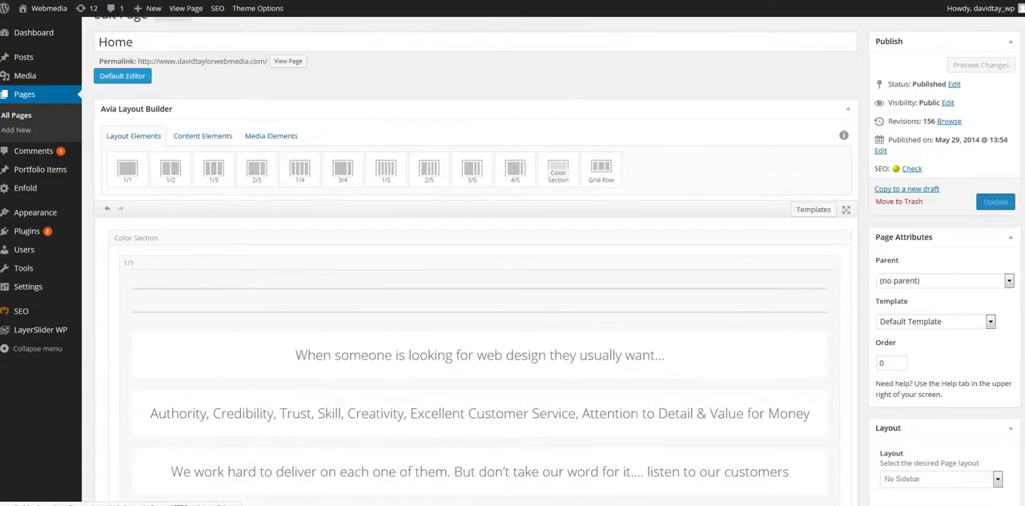
left_click(997, 205)
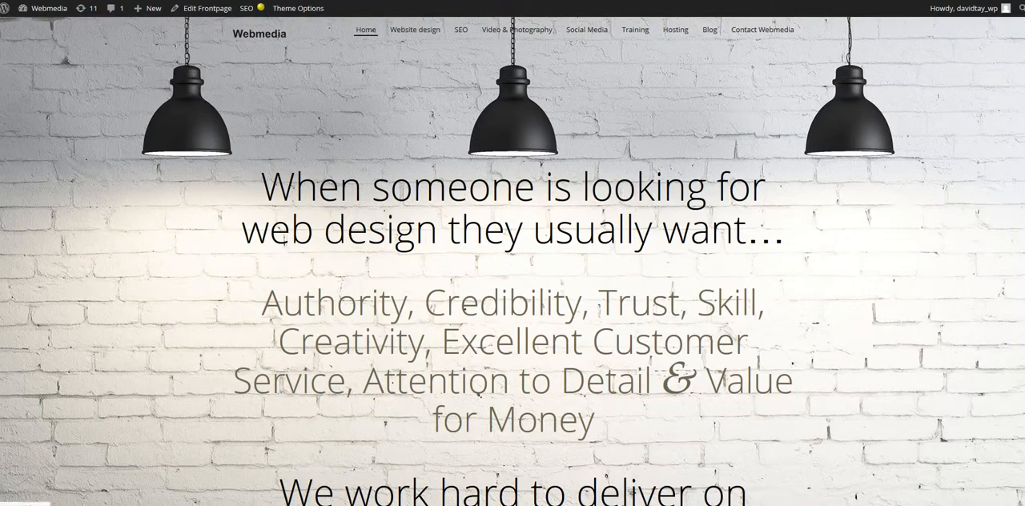
type("dav")
key("Return")
scroll(513, 261, "down", 10)
scroll(512, 261, "down", 4)
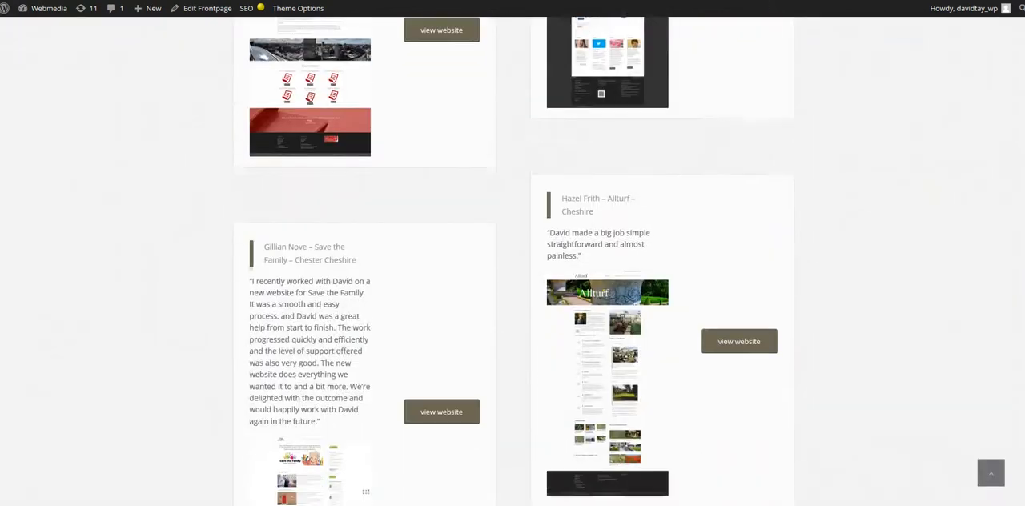
scroll(513, 261, "up", 13)
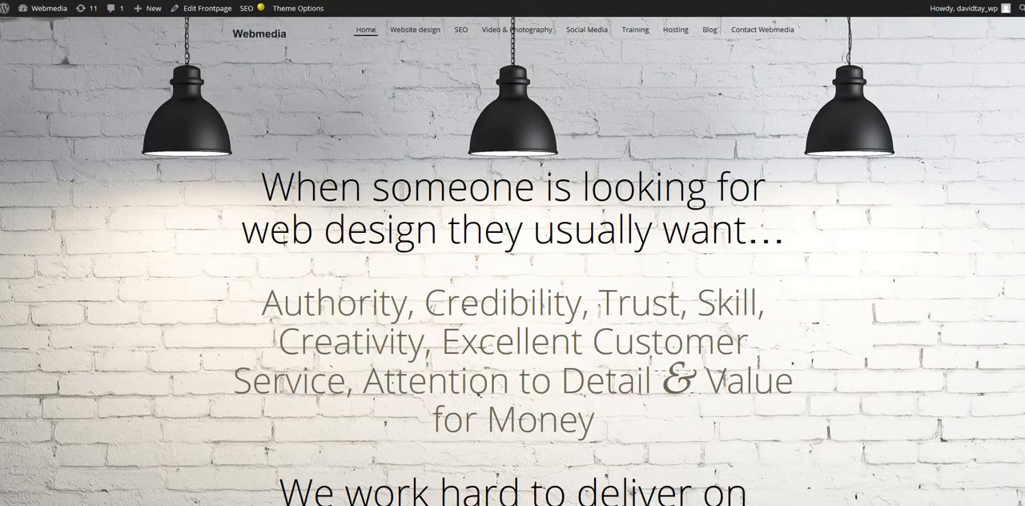
- Return to the page editor and browse the list of all blog posts
left_click(490, 1)
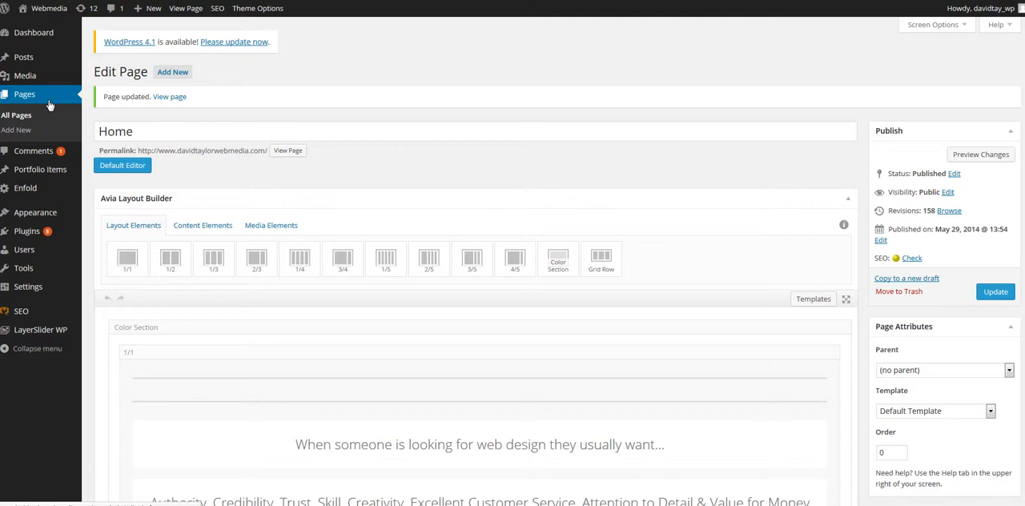
mouse_move(23, 61)
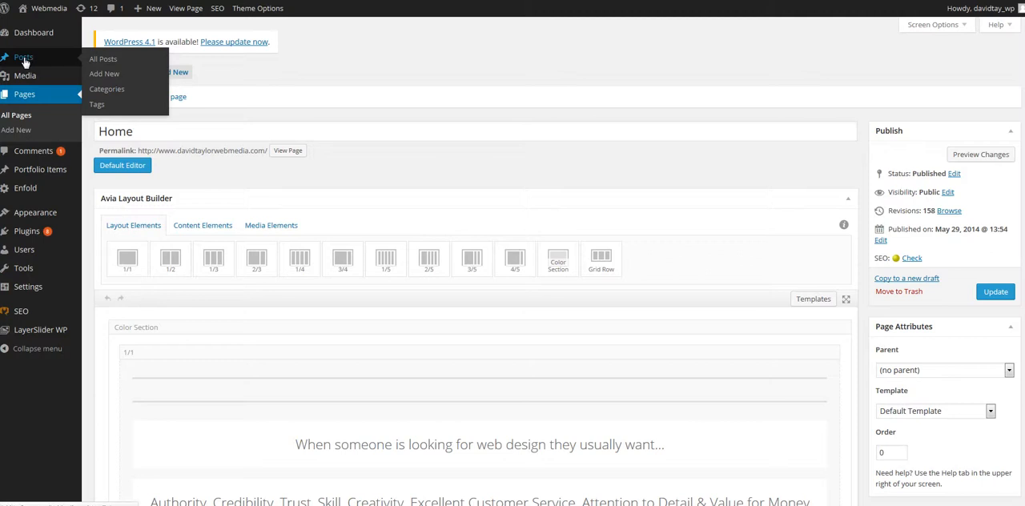
left_click(23, 59)
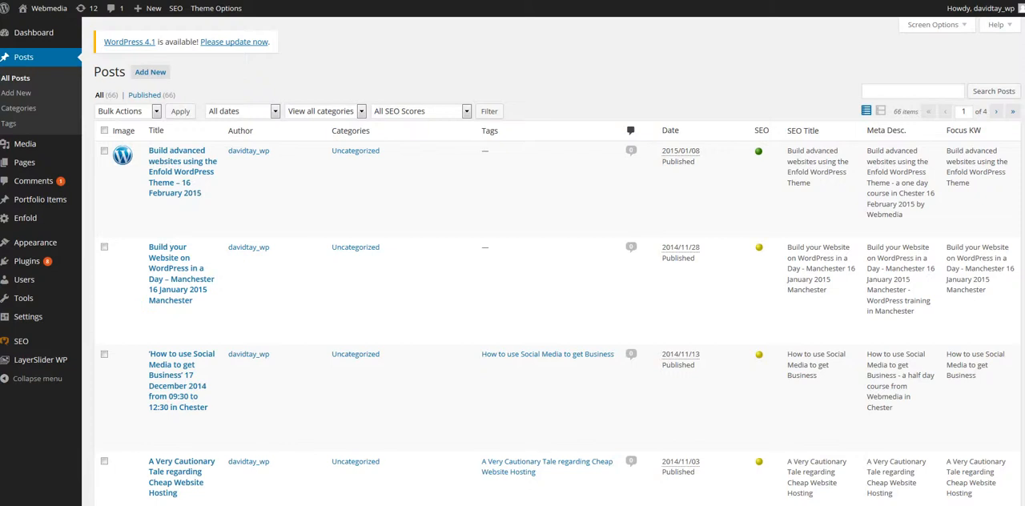
scroll(553, 264, "down", 4)
scroll(552, 265, "up", 1)
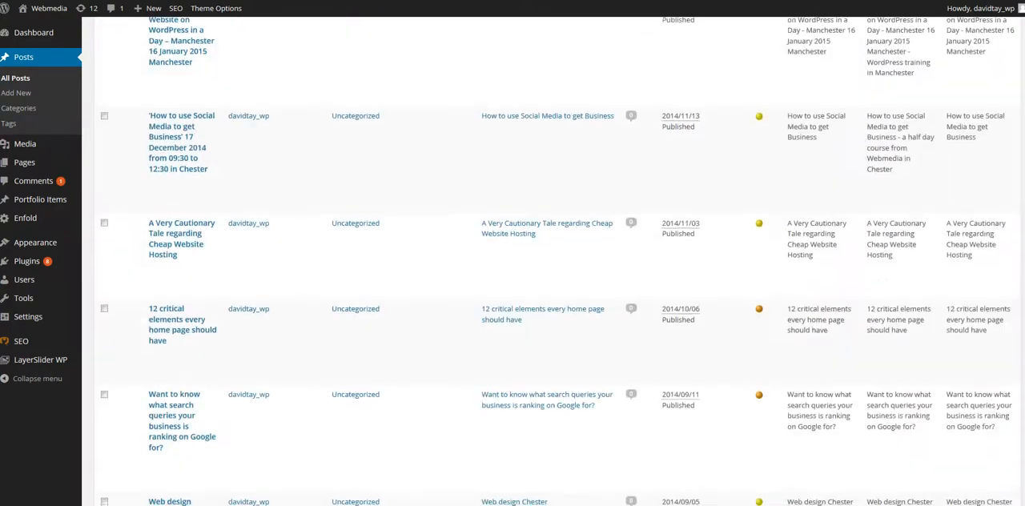
scroll(552, 264, "up", 3)
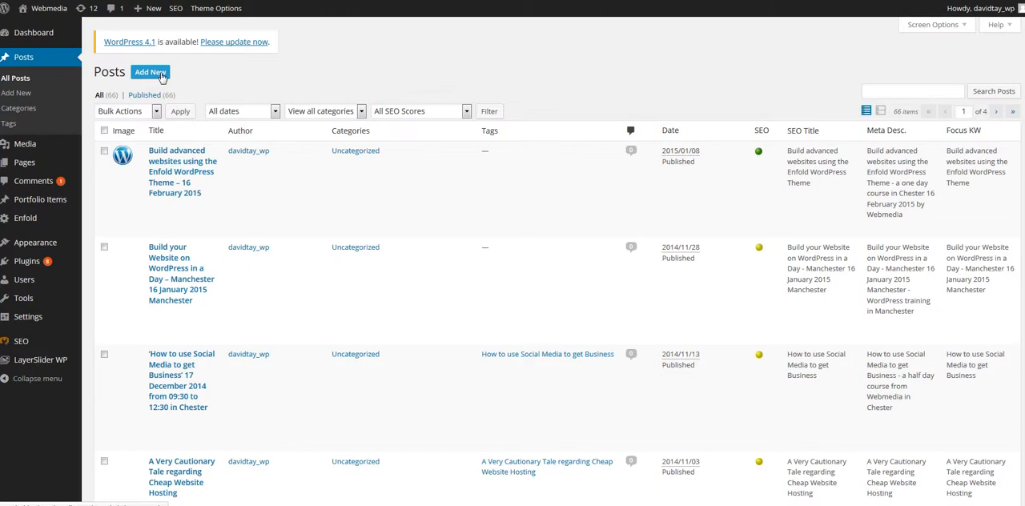
- Open the post "Build advanced websites using the Enfold WordPress Theme" for editing and highlight parts of its body text and title
left_click(167, 177)
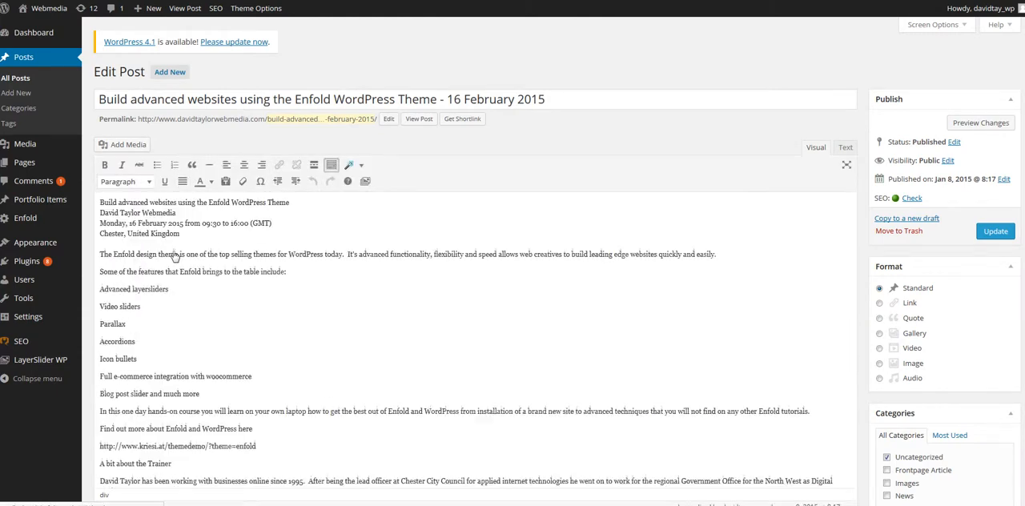
left_click_drag(168, 254, 222, 339)
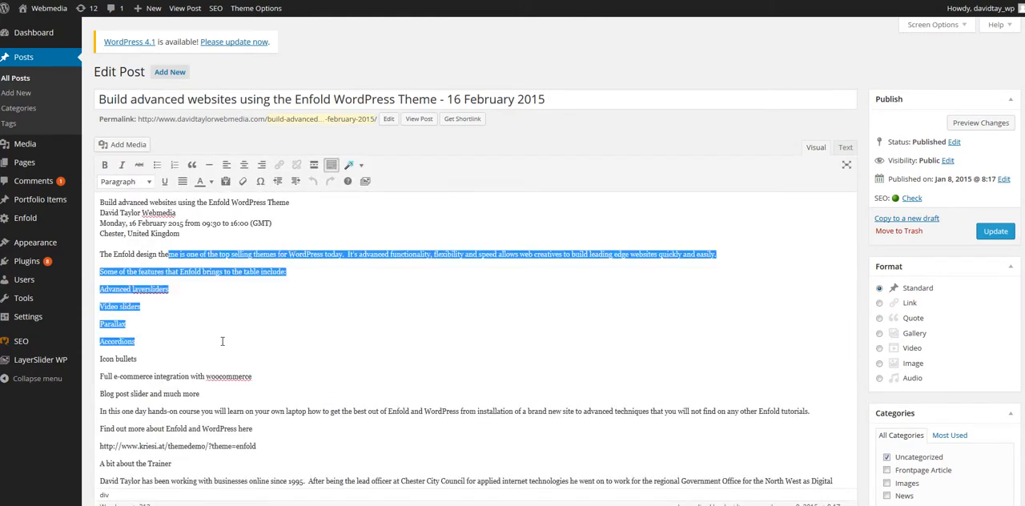
left_click_drag(252, 99, 300, 106)
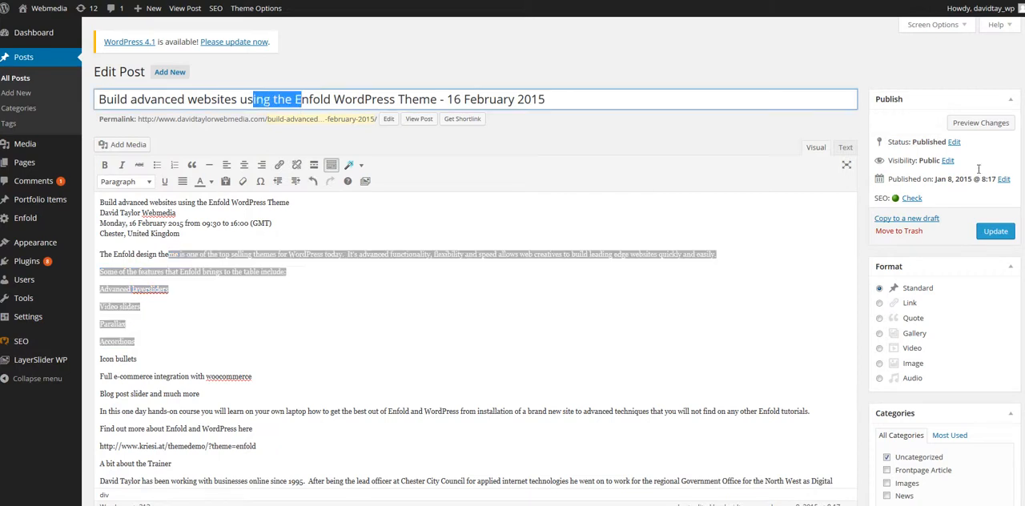
- Review the post's categories, layout, SEO fields and featured image settings below the editor
scroll(472, 280, "down", 5)
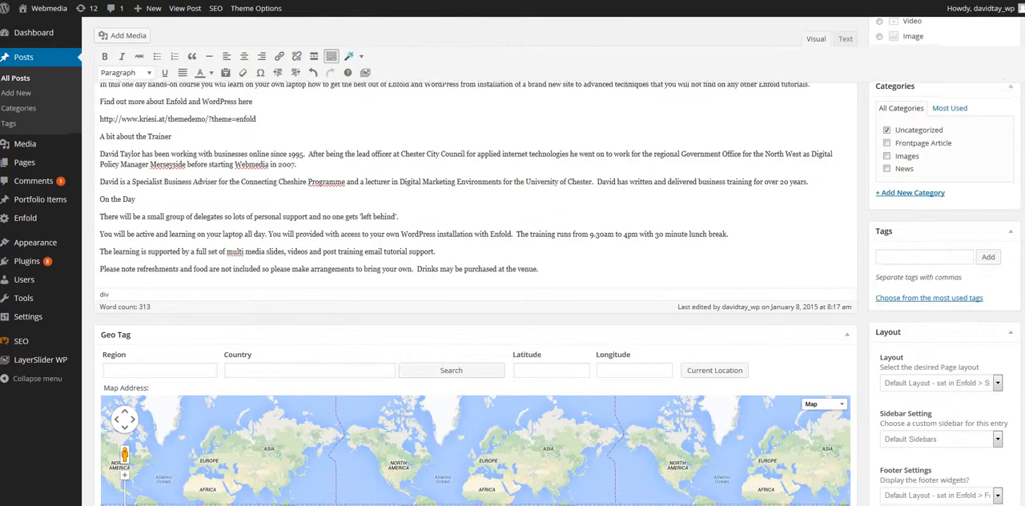
scroll(473, 281, "down", 7)
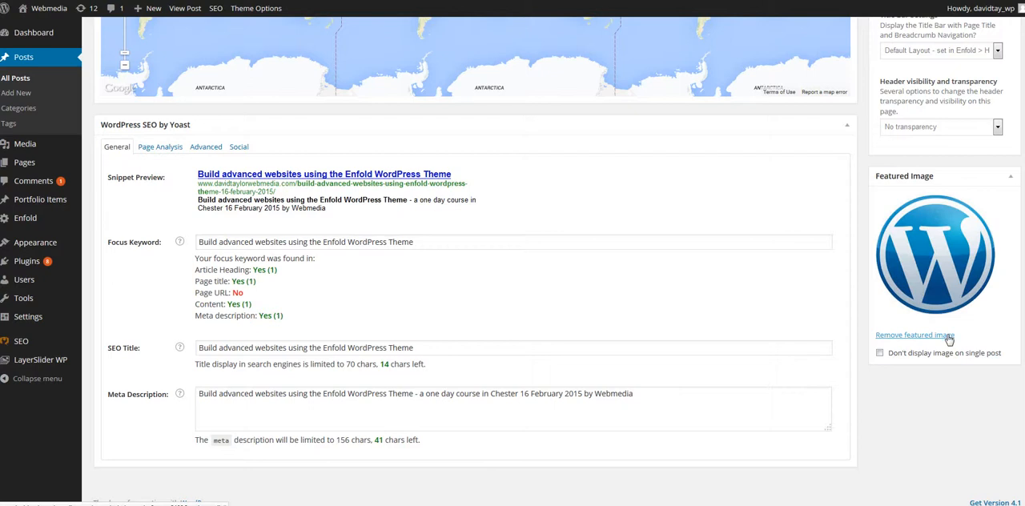
scroll(473, 264, "up", 10)
scroll(473, 265, "up", 2)
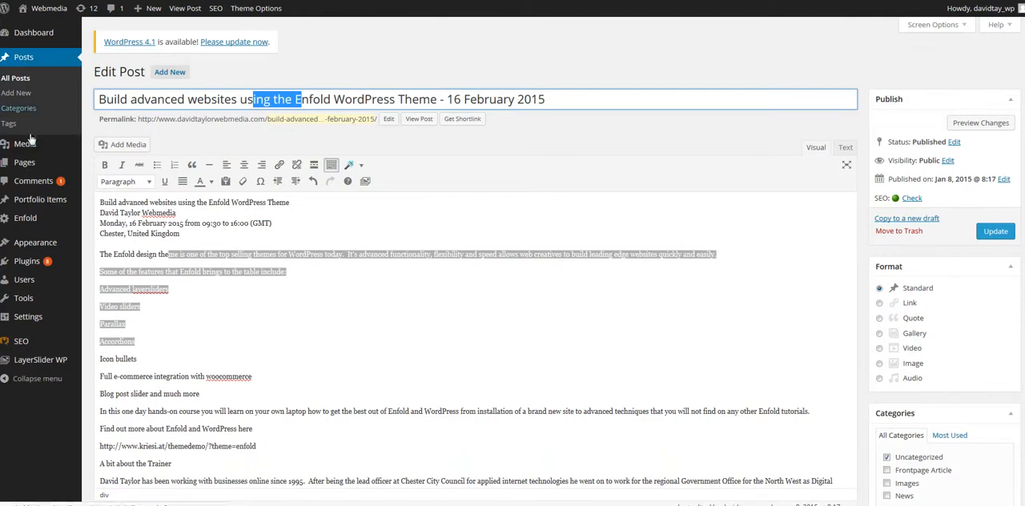
- Open the General Styling section of the Enfold theme options and look over its color schemes, frontend preview and Quick CSS
mouse_move(32, 147)
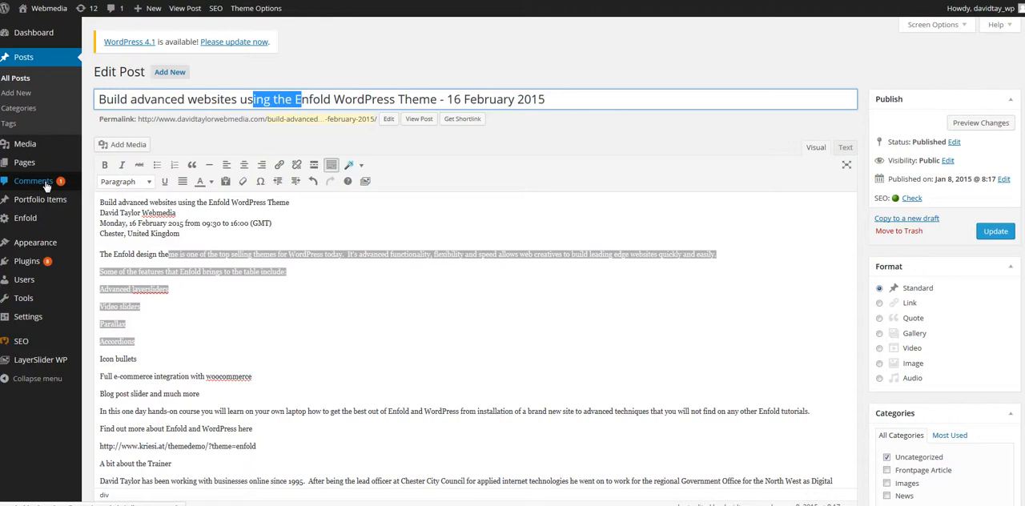
mouse_move(46, 206)
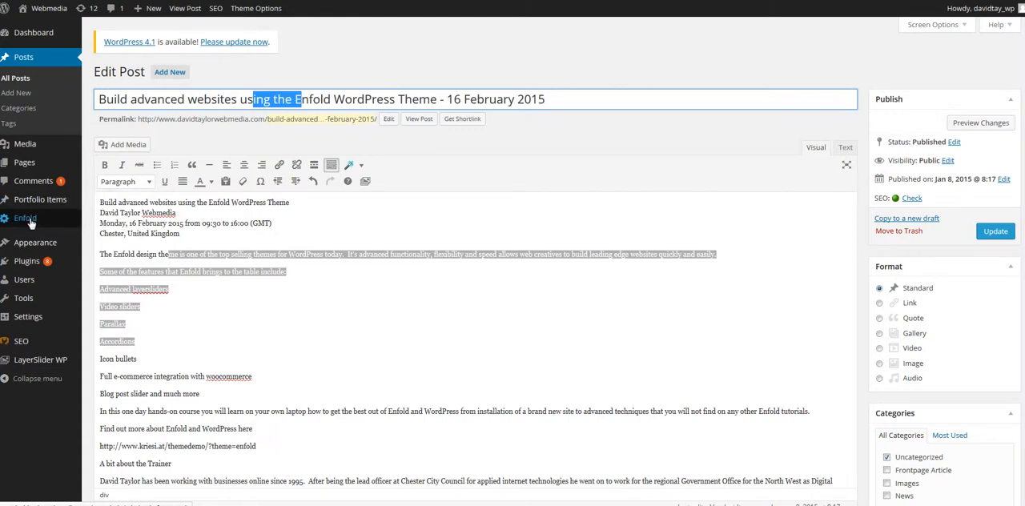
left_click(31, 224)
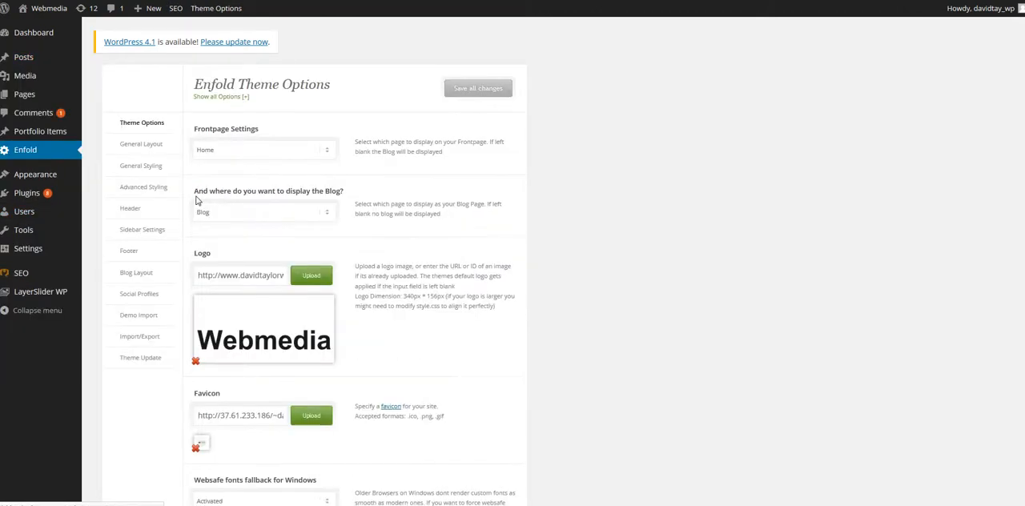
left_click(136, 168)
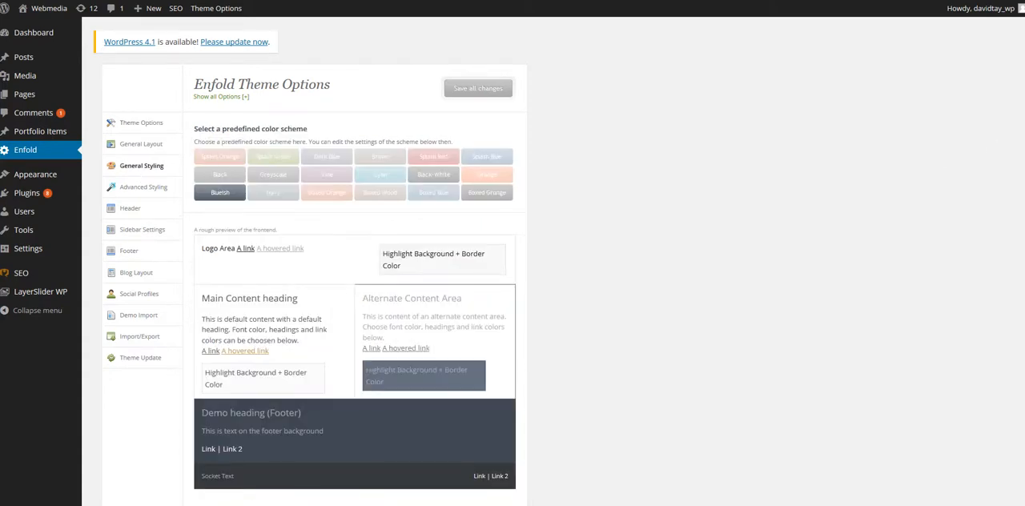
scroll(310, 265, "down", 3)
scroll(353, 264, "down", 5)
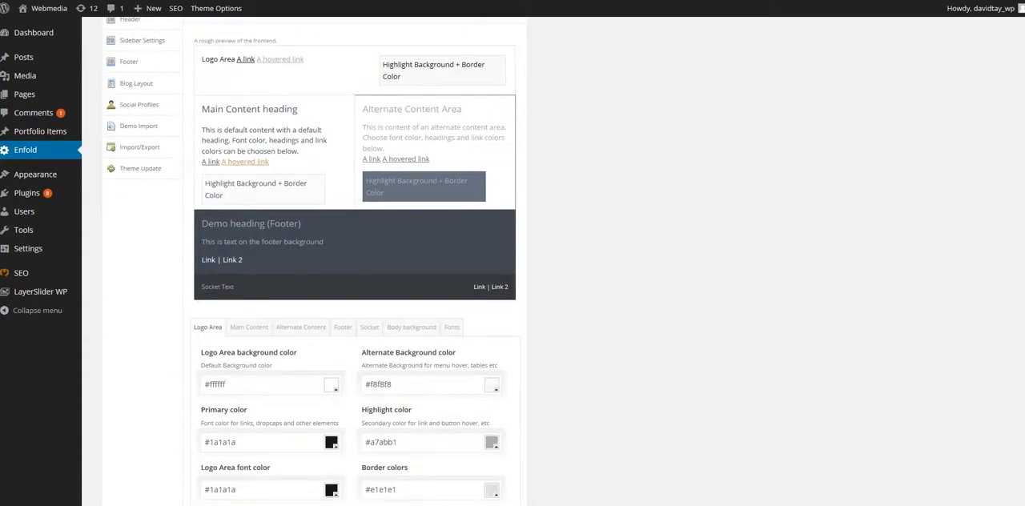
scroll(266, 77, "up", 1)
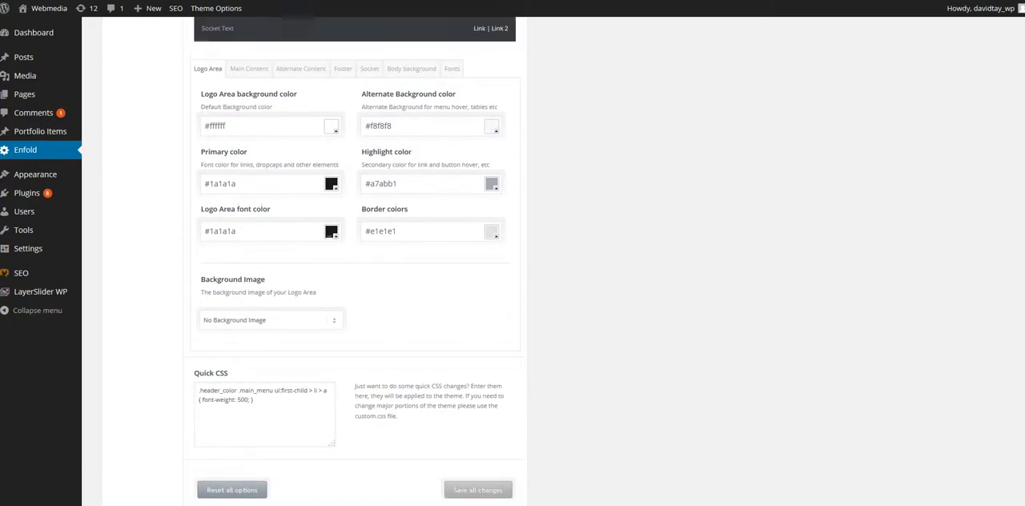
- View the color settings for the Main Content, Alternate Content, Footer and Socket areas
left_click(244, 103)
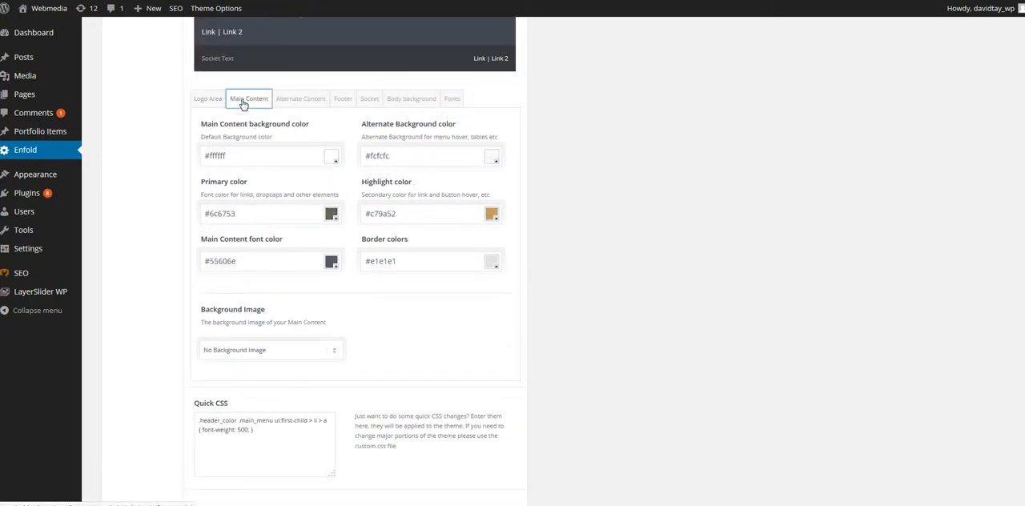
left_click(308, 98)
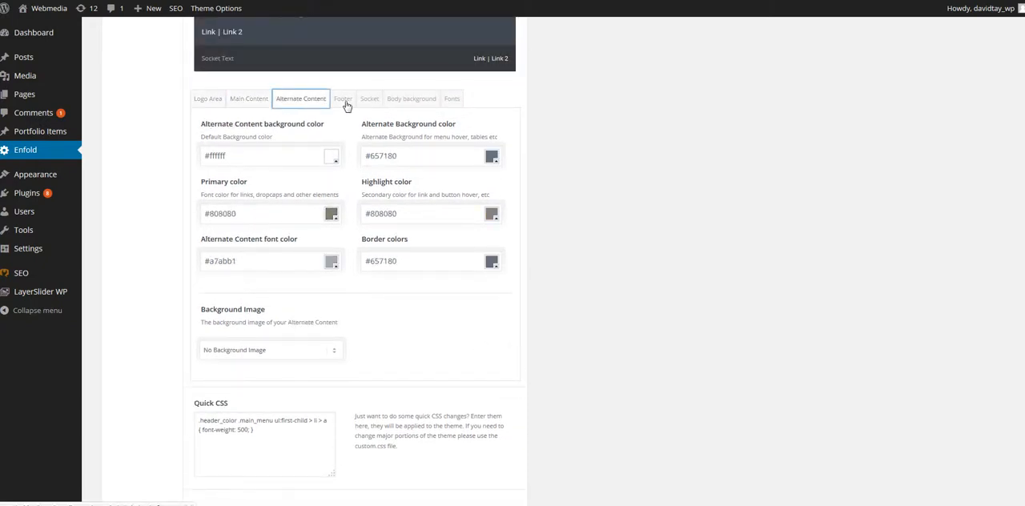
left_click(344, 100)
left_click(369, 100)
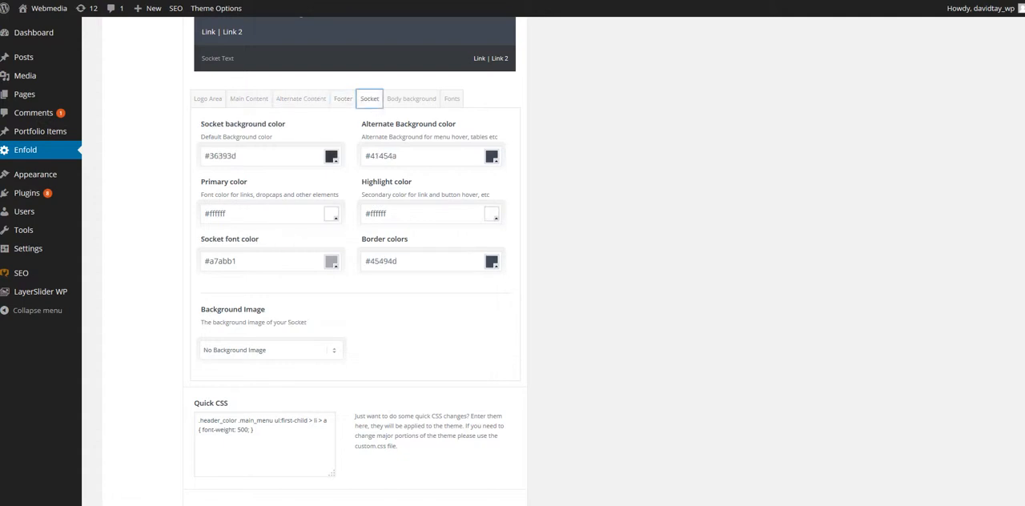
scroll(354, 261, "up", 5)
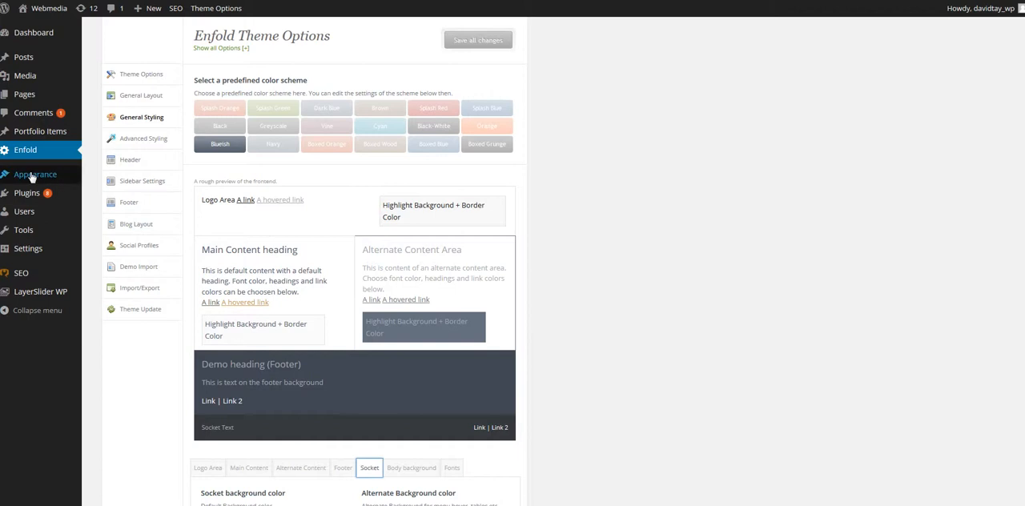
- Open the Widgets page under the site's appearance settings and look through the available widgets
mouse_move(32, 177)
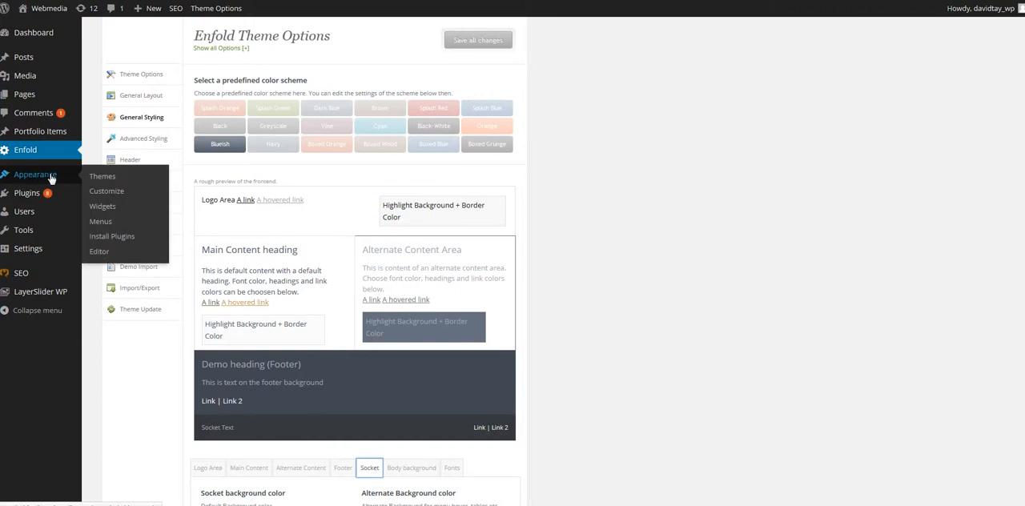
left_click(103, 207)
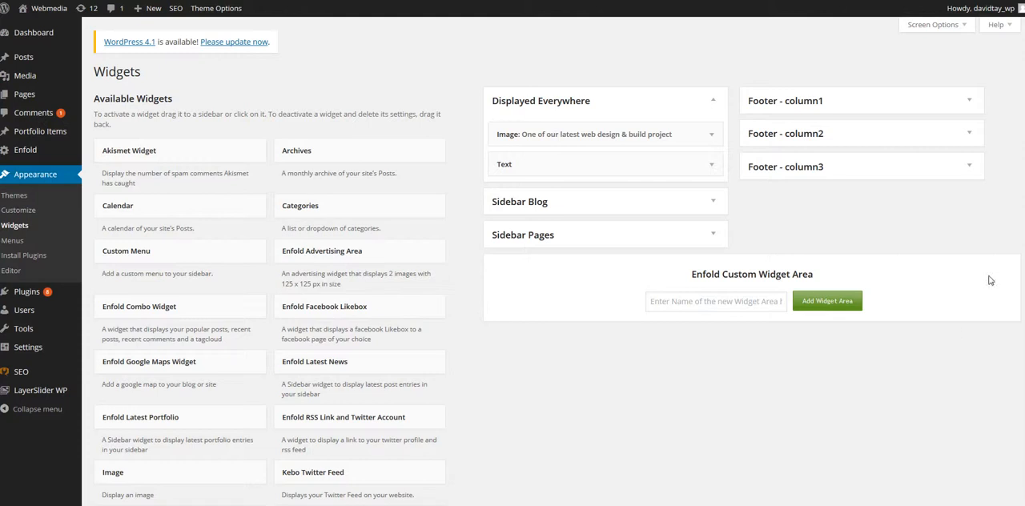
scroll(556, 261, "down", 1)
scroll(557, 261, "up", 1)
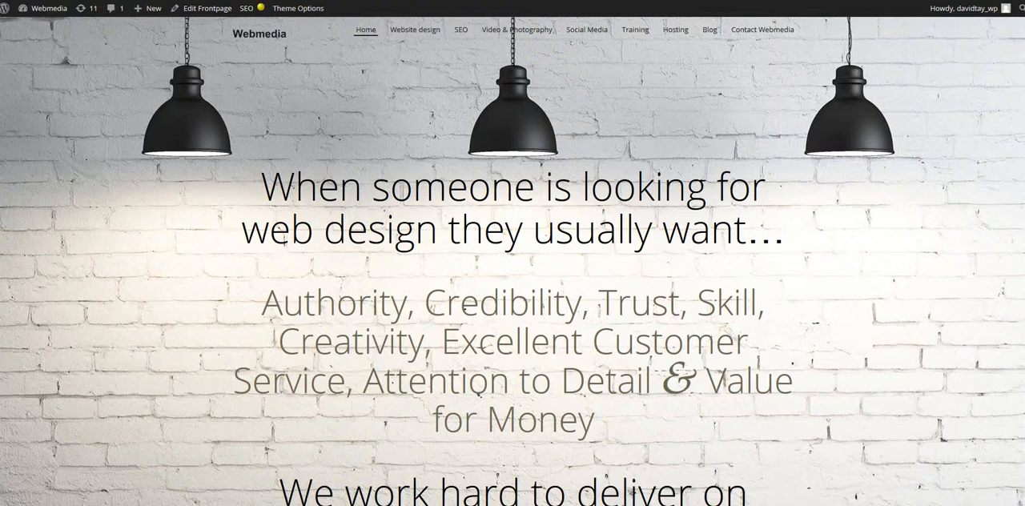
- Switch to the live home page to view its lower part, and return to the Widgets page
scroll(1022, 139, "down", 9)
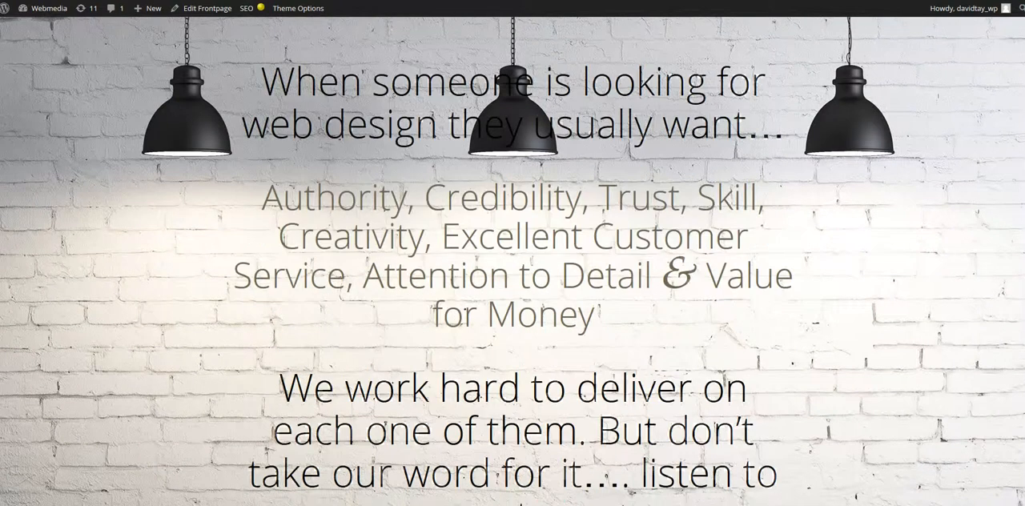
scroll(1023, 139, "down", 5)
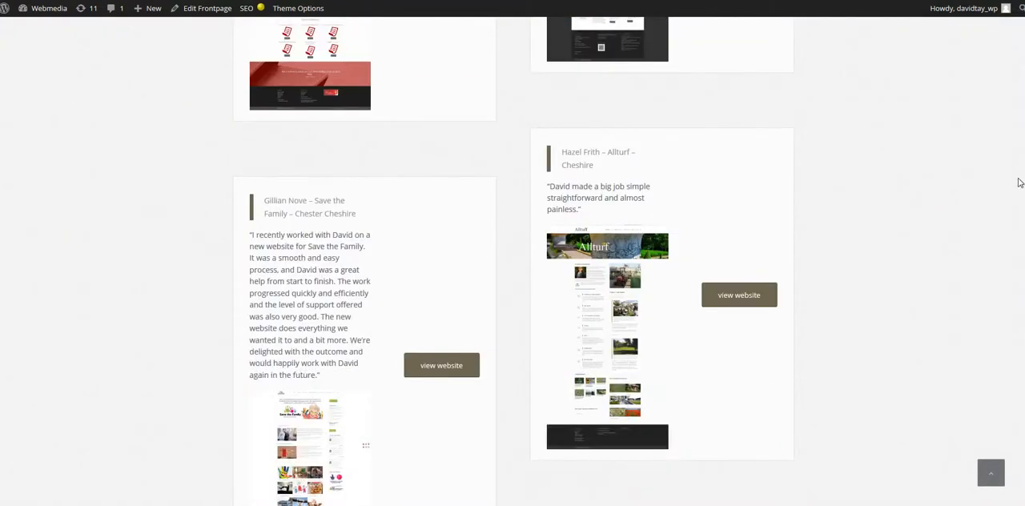
scroll(1020, 182, "down", 1)
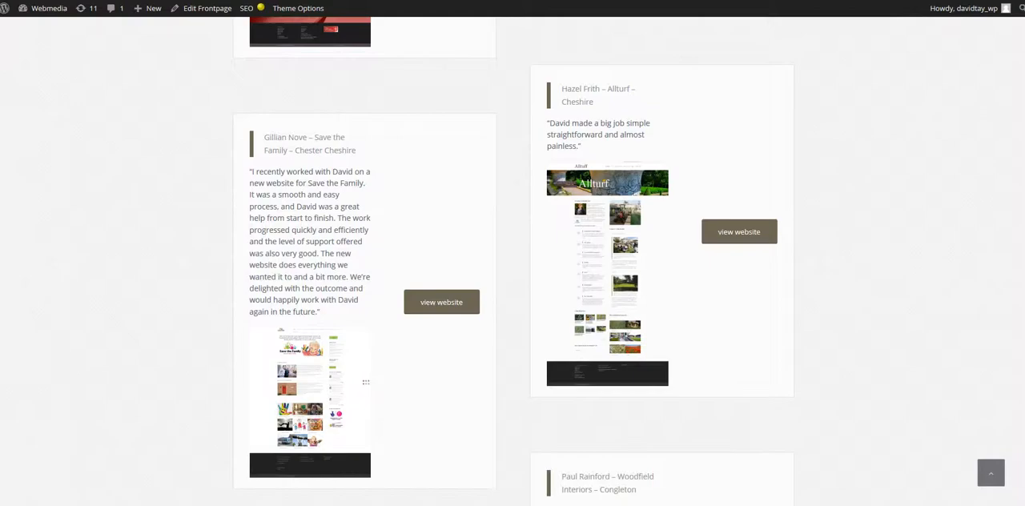
scroll(605, 394, "down", 15)
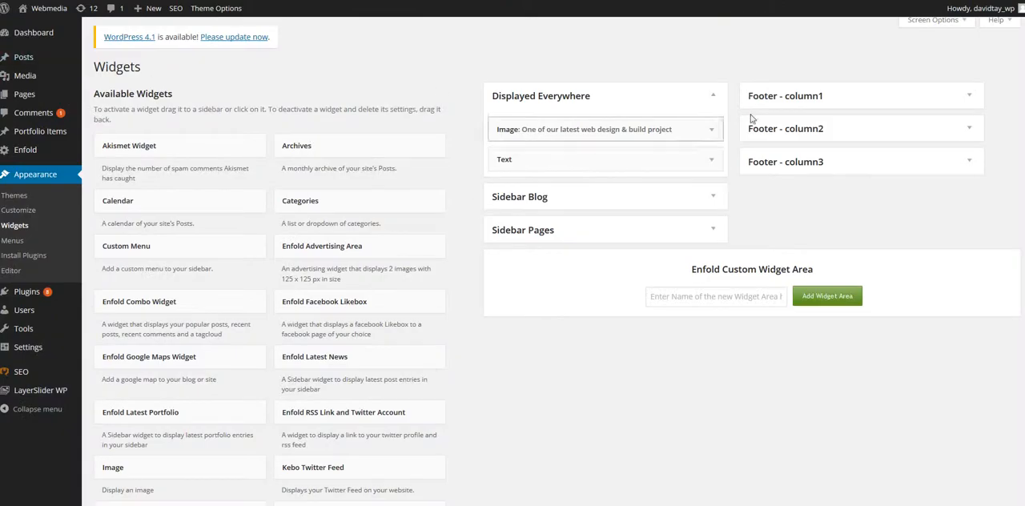
- Expand the first footer column to see its widget, collapse it and expand the second footer column
left_click(769, 97)
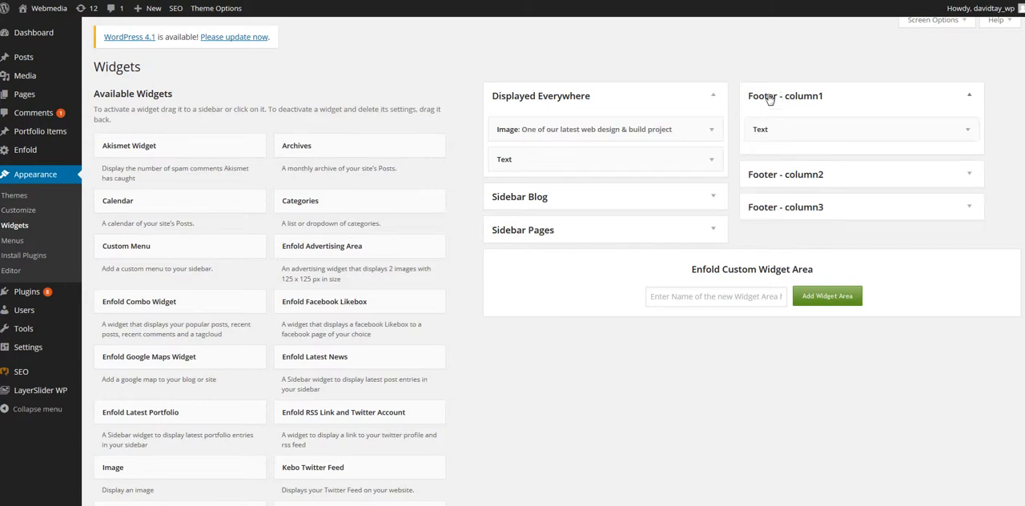
left_click(769, 97)
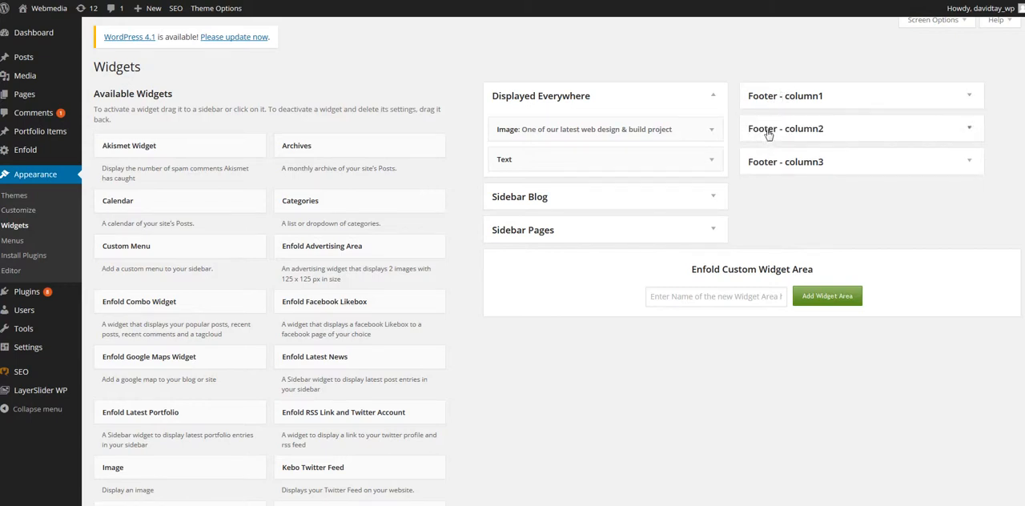
left_click(768, 131)
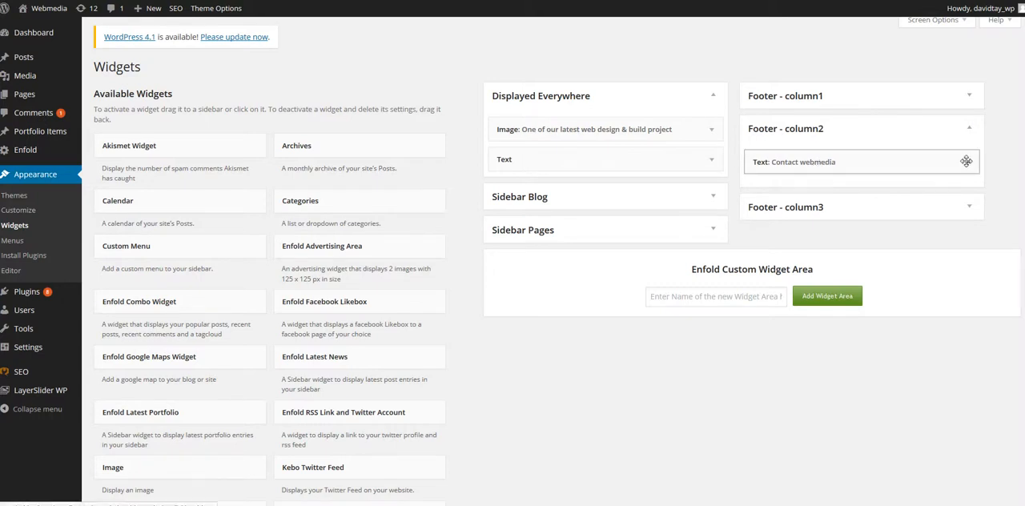
- View the settings of the Contact webmedia text widget in the second footer column and the text widget in the third
left_click(968, 162)
left_click(970, 166)
left_click(791, 208)
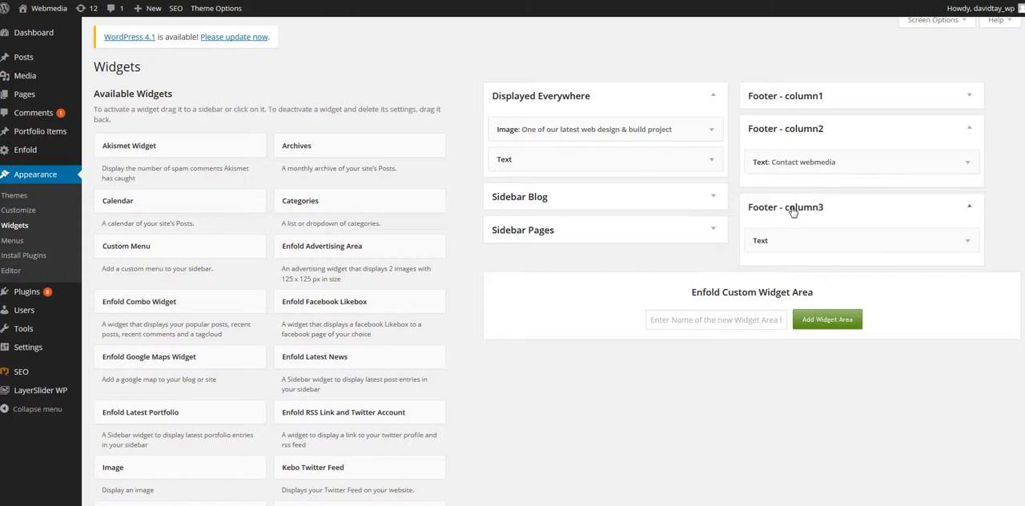
left_click(967, 241)
left_click_drag(927, 301, 876, 302)
left_click(968, 244)
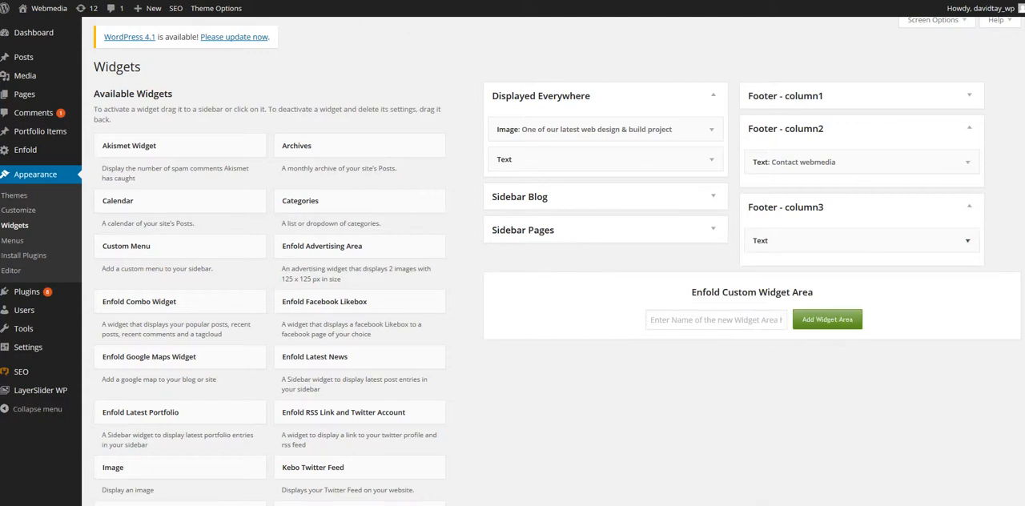
- Open the site's Menus page, select the Video & Photography page as a menu candidate and deselect it
left_click(14, 241)
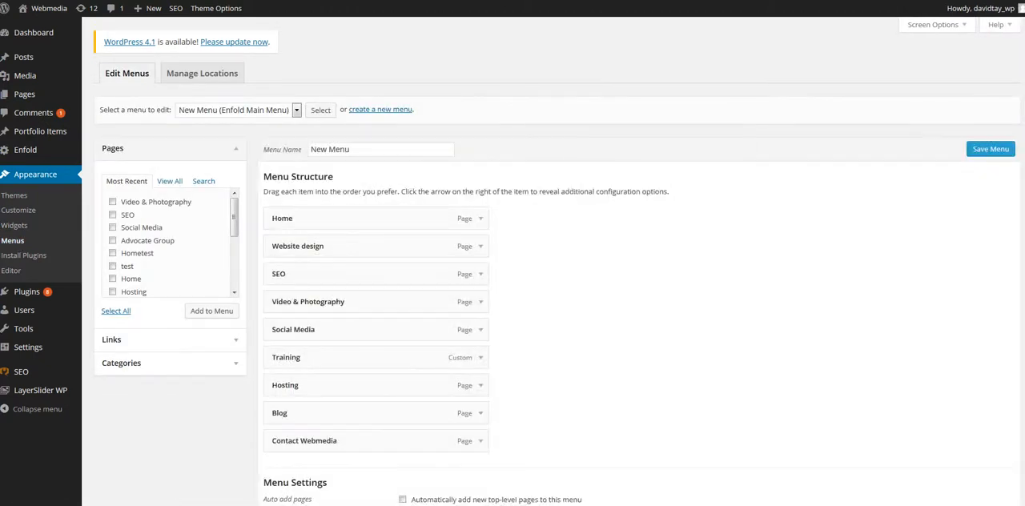
scroll(846, 217, "down", 2)
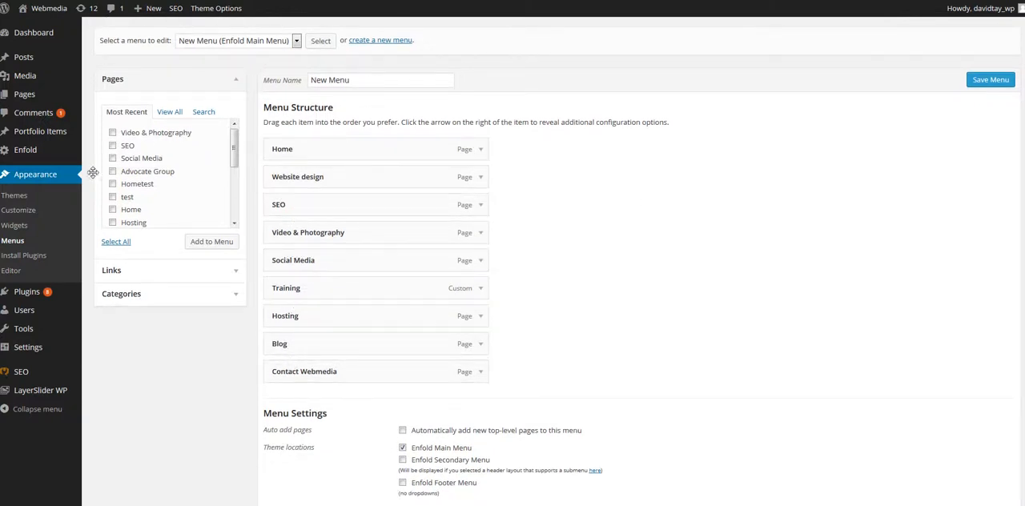
left_click(113, 133)
left_click(113, 133)
- Nest the Contact Webmedia item under Blog, return it to the top level and save the menu
left_click_drag(360, 373, 389, 373)
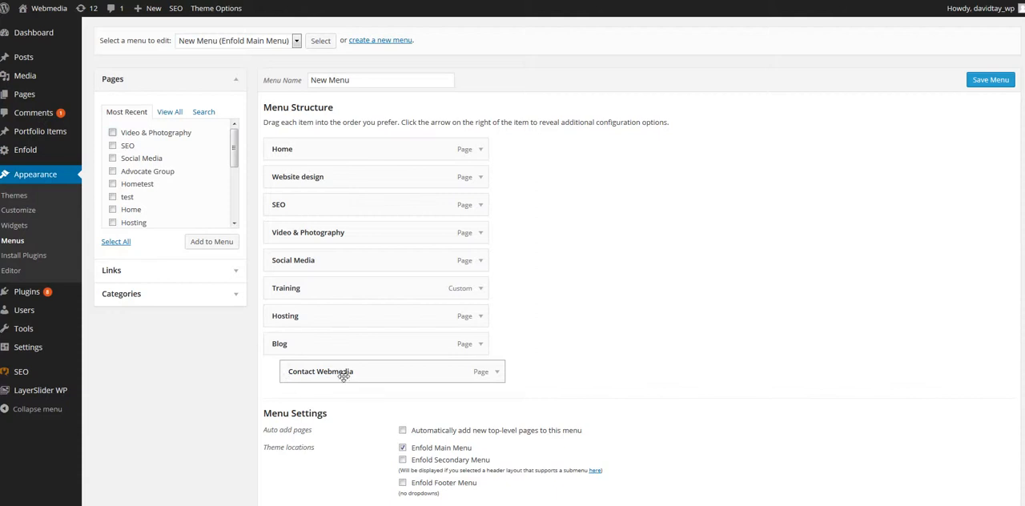
left_click_drag(334, 371, 311, 370)
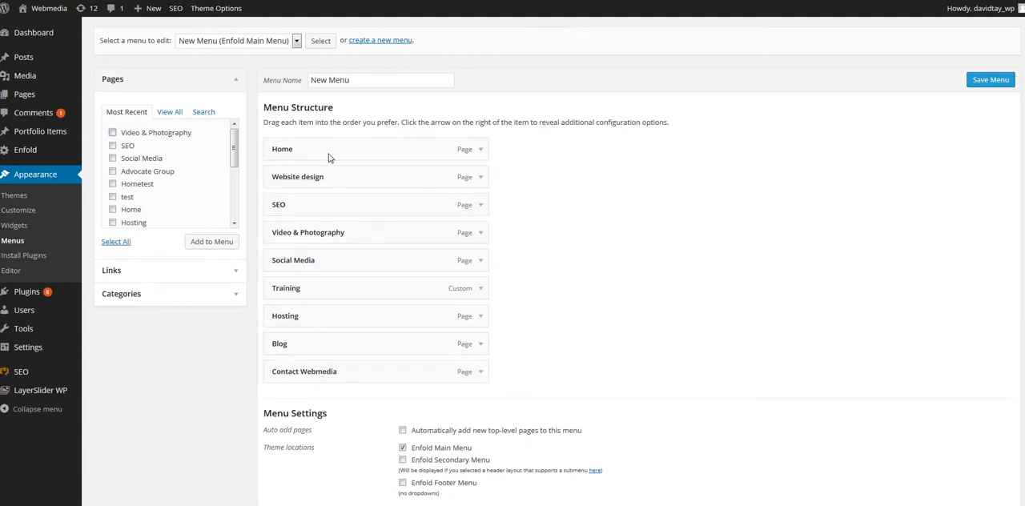
left_click(991, 85)
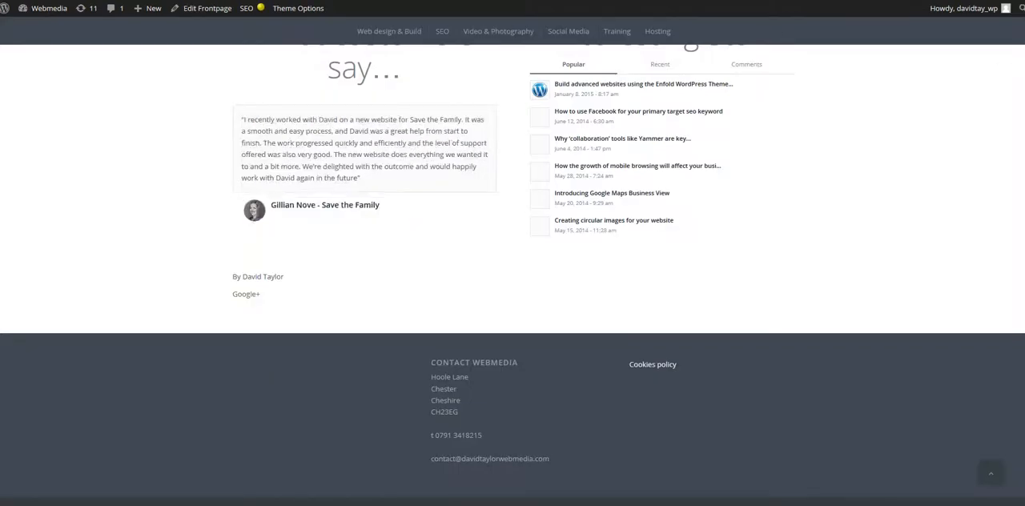
- View the navigation menu at the top of the live home page and return to the Menus page
scroll(1022, 72, "up", 20)
scroll(512, 272, "up", 3)
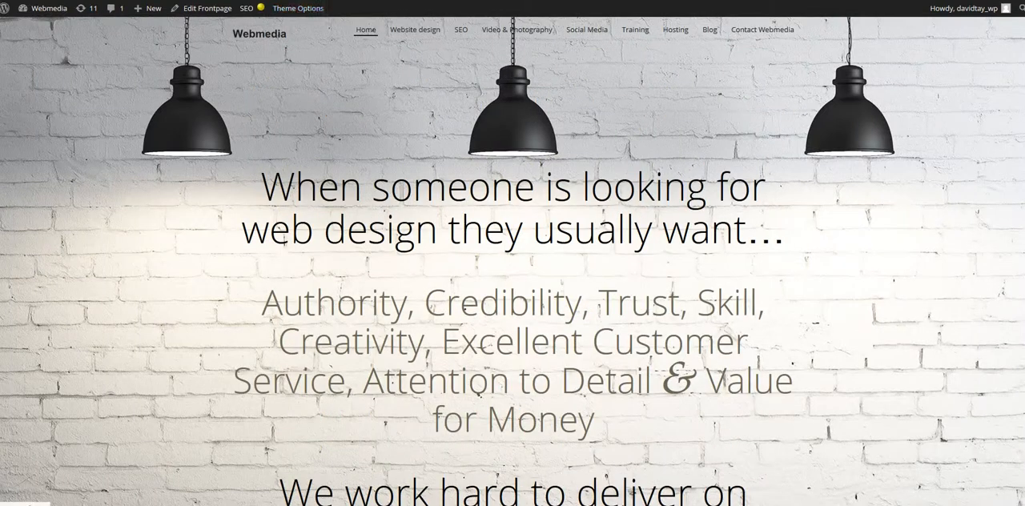
left_click(561, 2)
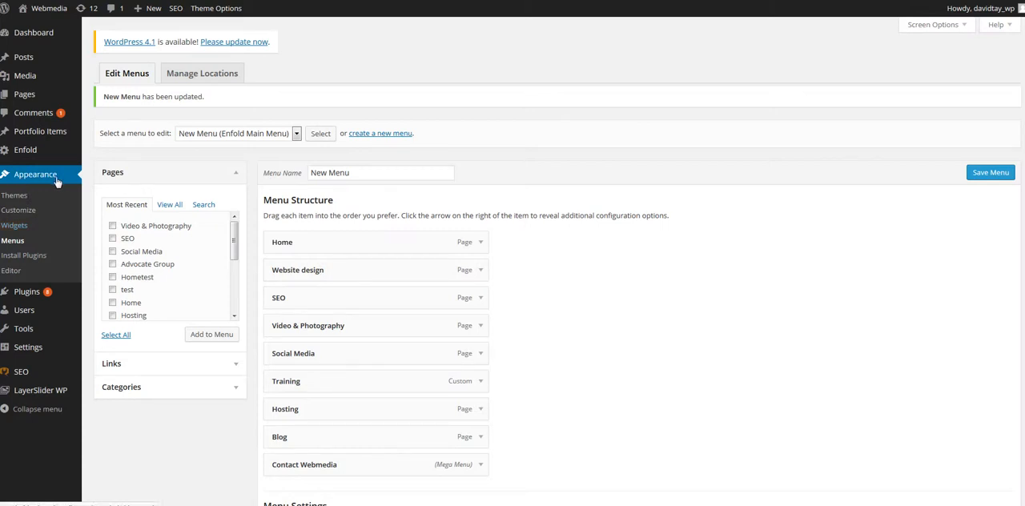
- Look through the admin options offered for Plugins, Users, Settings, LayerSlider WP and SEO
mouse_move(24, 294)
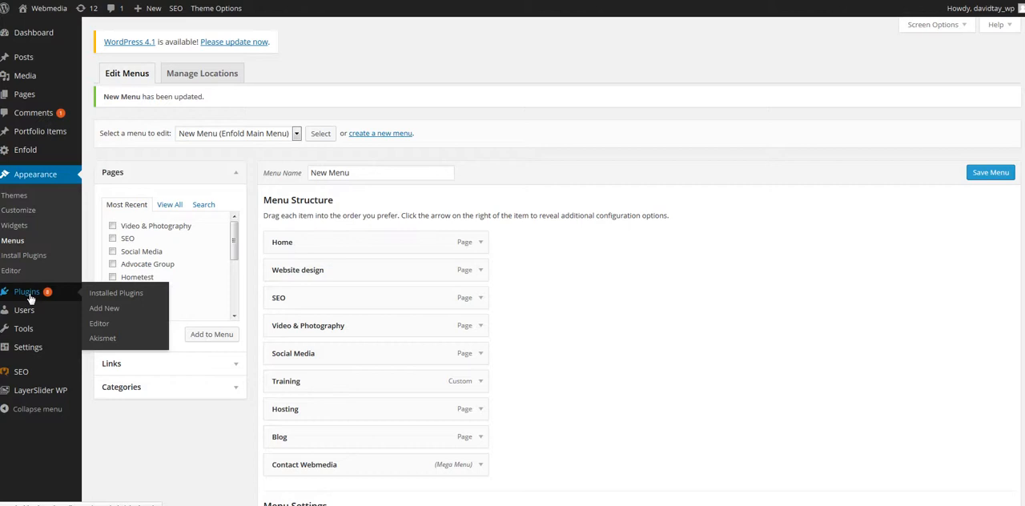
mouse_move(34, 312)
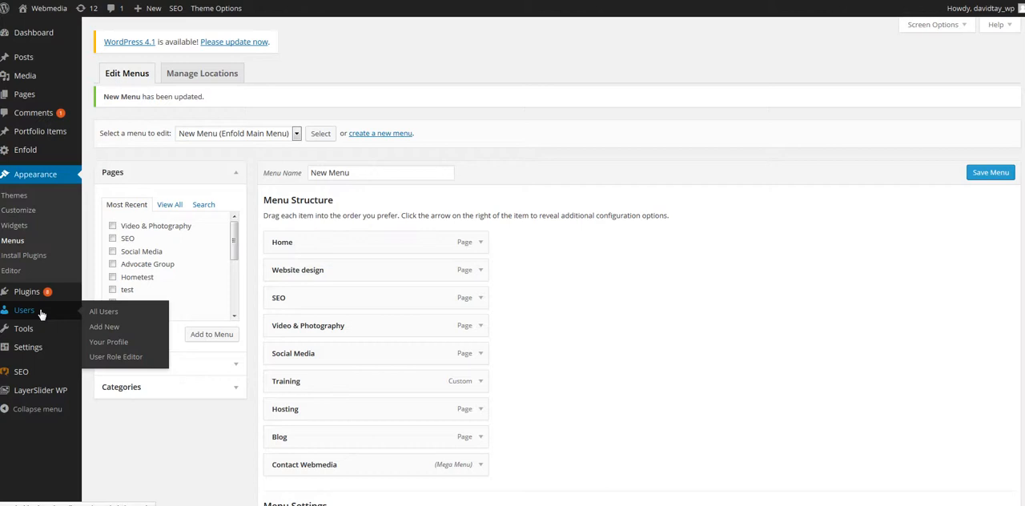
mouse_move(34, 339)
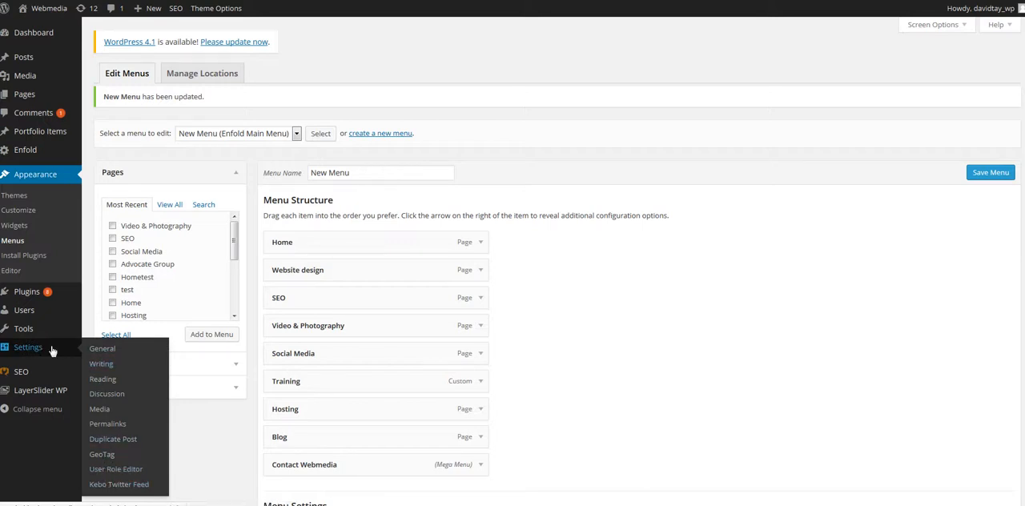
mouse_move(34, 396)
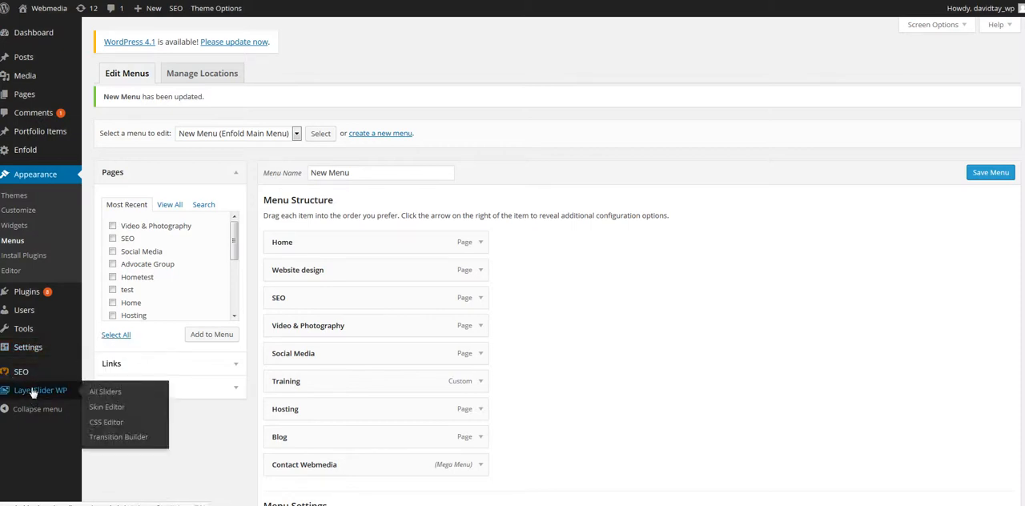
mouse_move(40, 375)
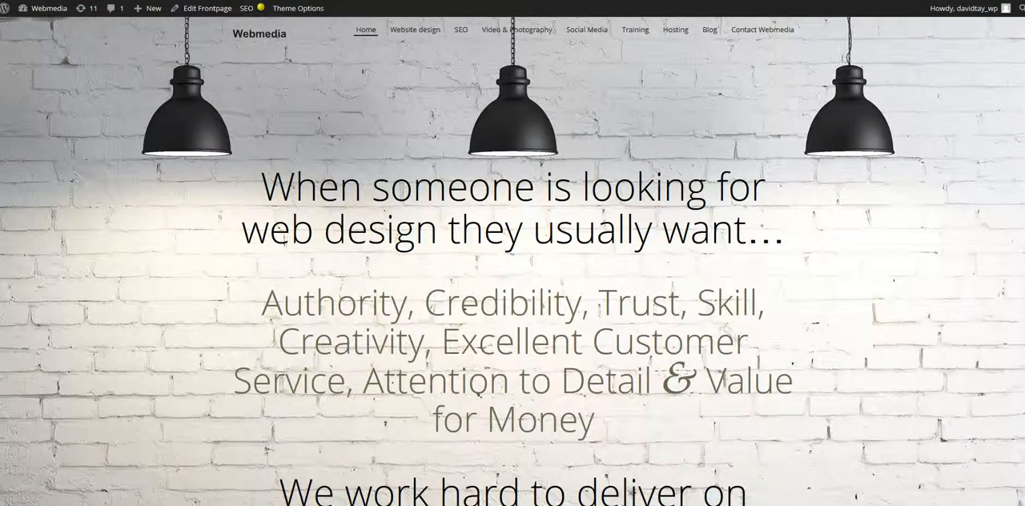
- Look over the live home page's headline area and customer testimonials, and return to the Menus page
scroll(512, 253, "down", 5)
scroll(513, 253, "up", 2)
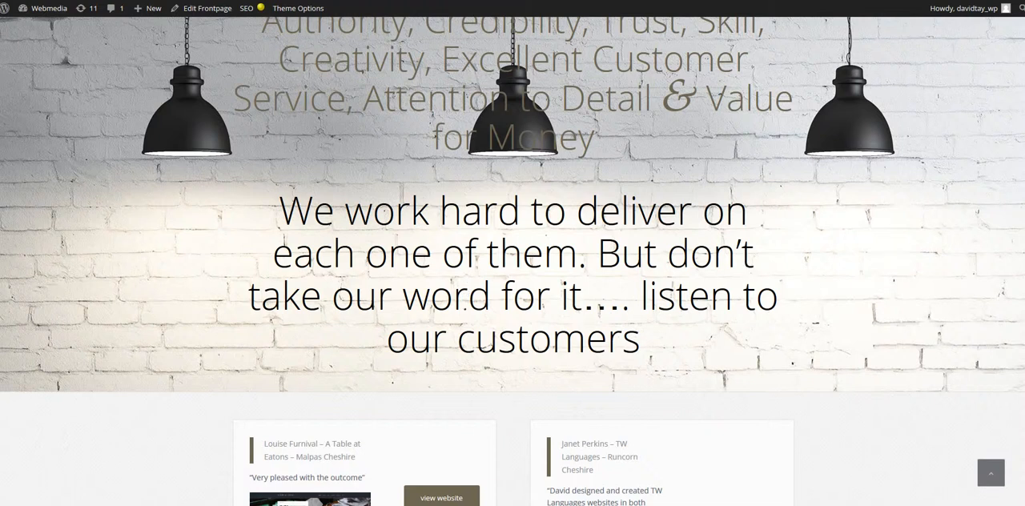
scroll(513, 256, "up", 2)
scroll(513, 256, "down", 10)
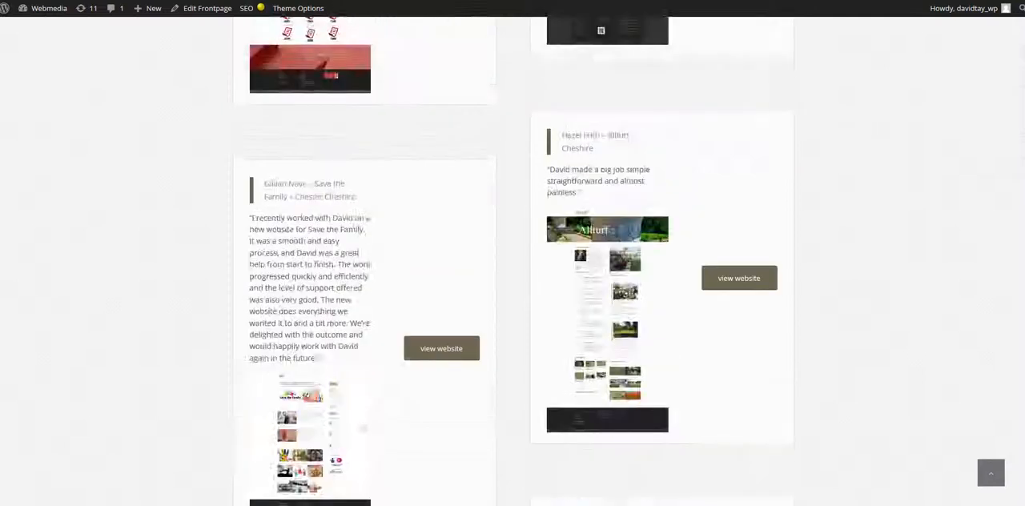
scroll(513, 256, "up", 12)
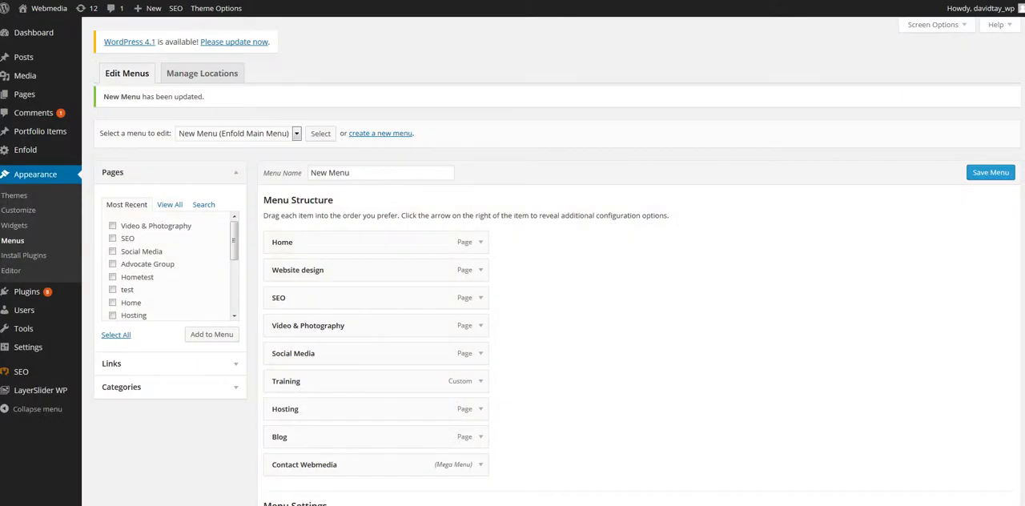
mouse_move(45, 394)
scroll(986, 194, "down", 1)
scroll(986, 194, "up", 1)
left_click(244, 499)
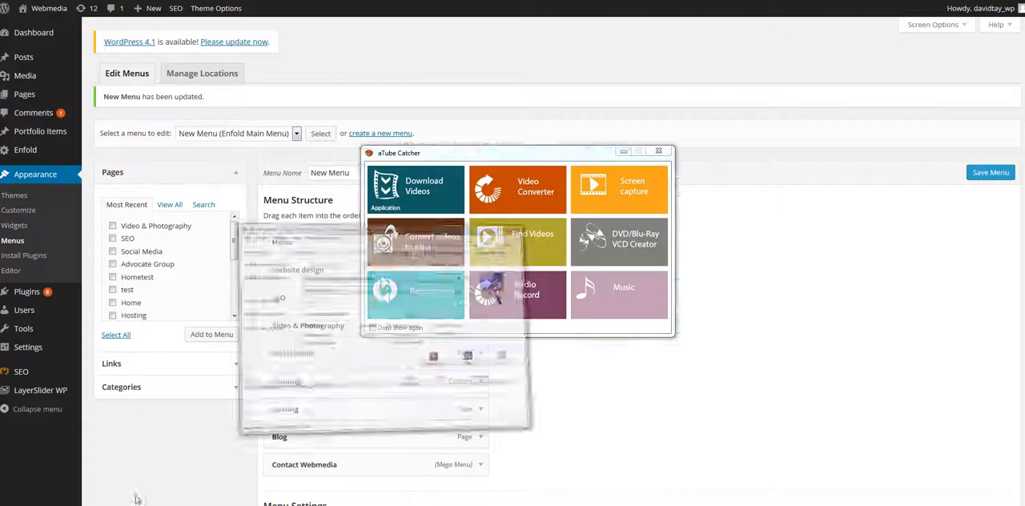